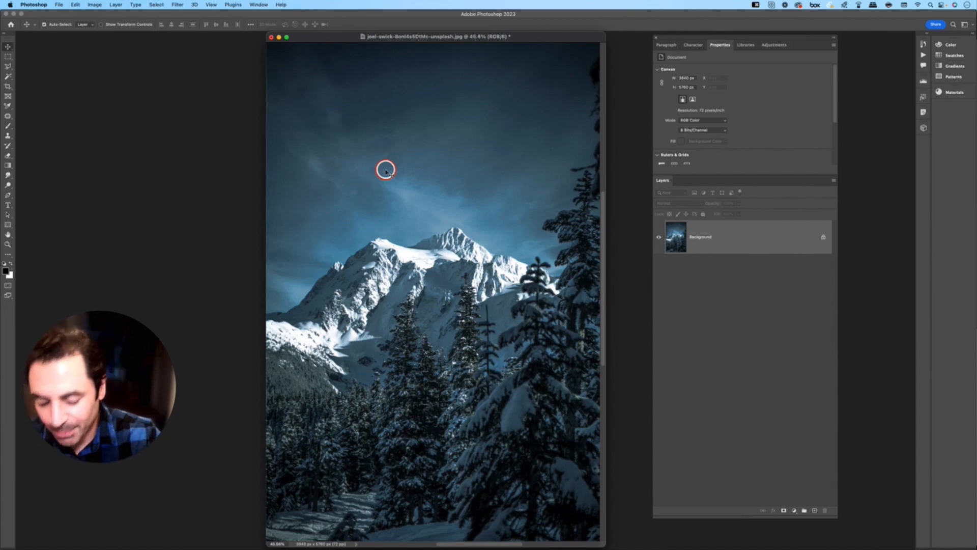
# Step: Duplicate the Background layer, convert the copy to a smart object and name it MOUNTAINS
pyautogui.press('super+j')
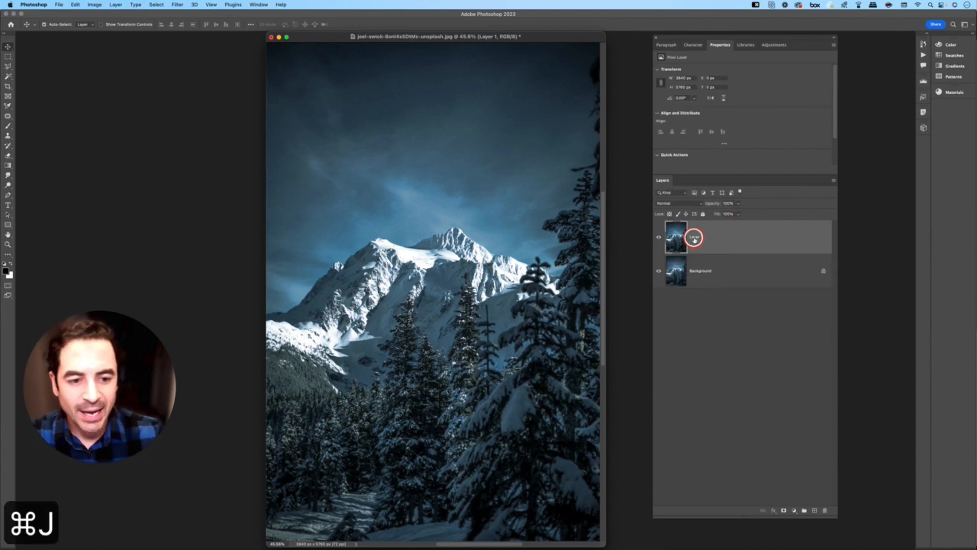
pyautogui.rightClick(754, 239)
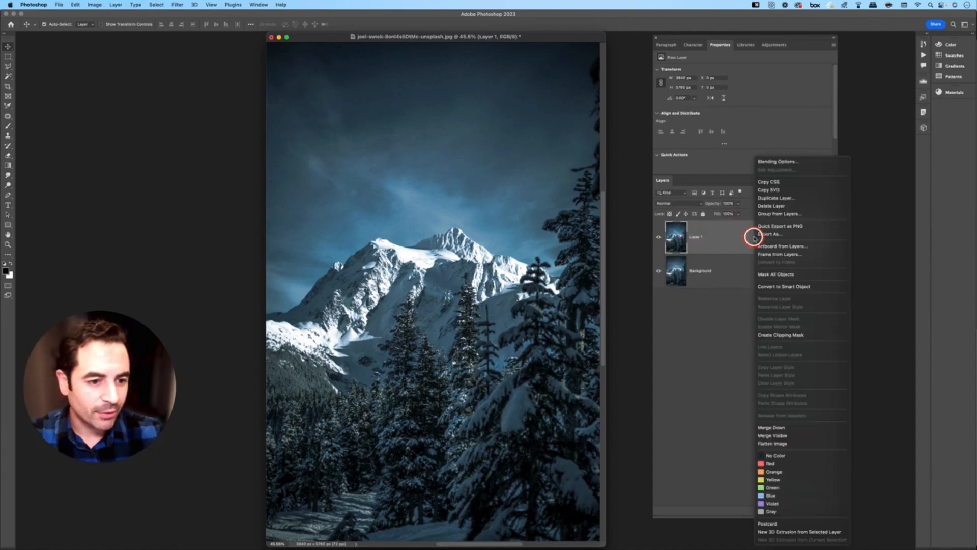
pyautogui.click(779, 286)
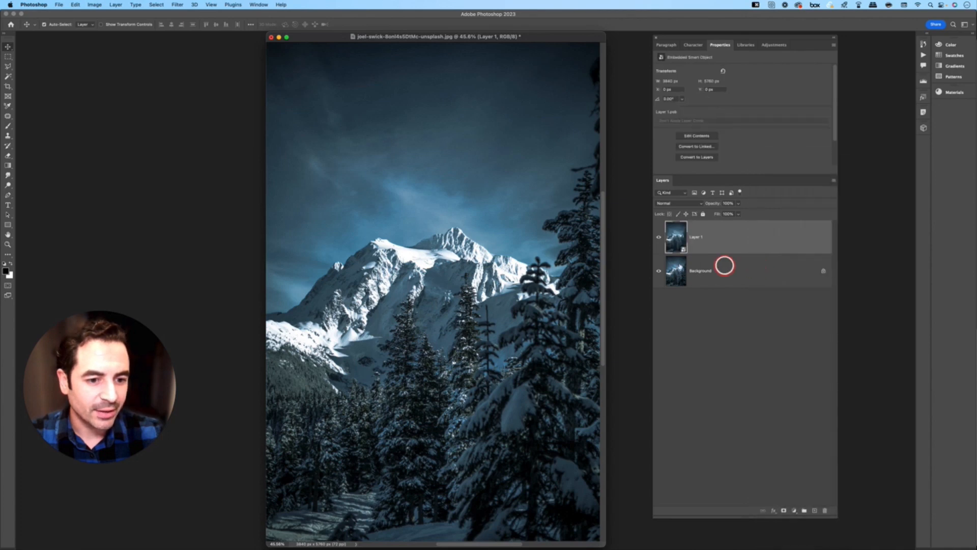
pyautogui.doubleClick(697, 237)
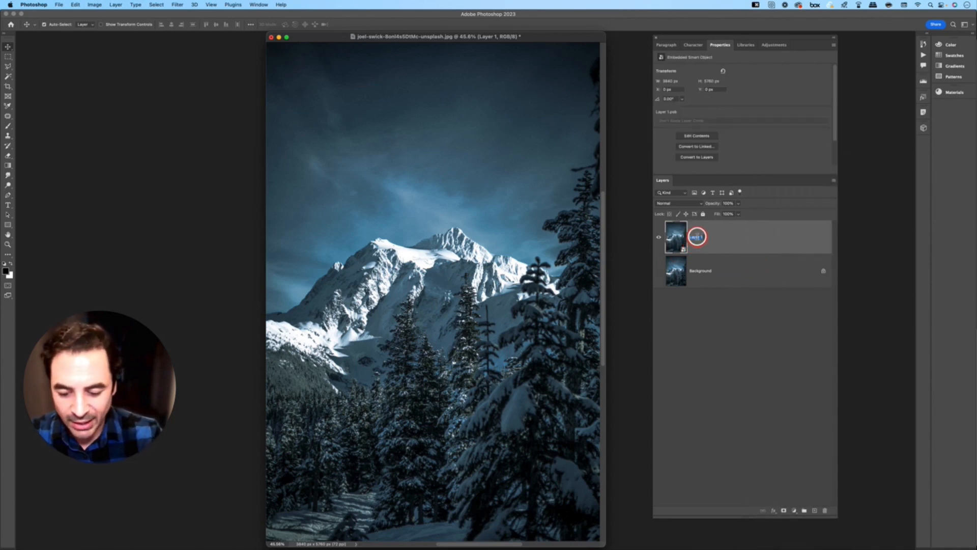
pyautogui.write('MOUNTAINS')
pyautogui.press('Return')
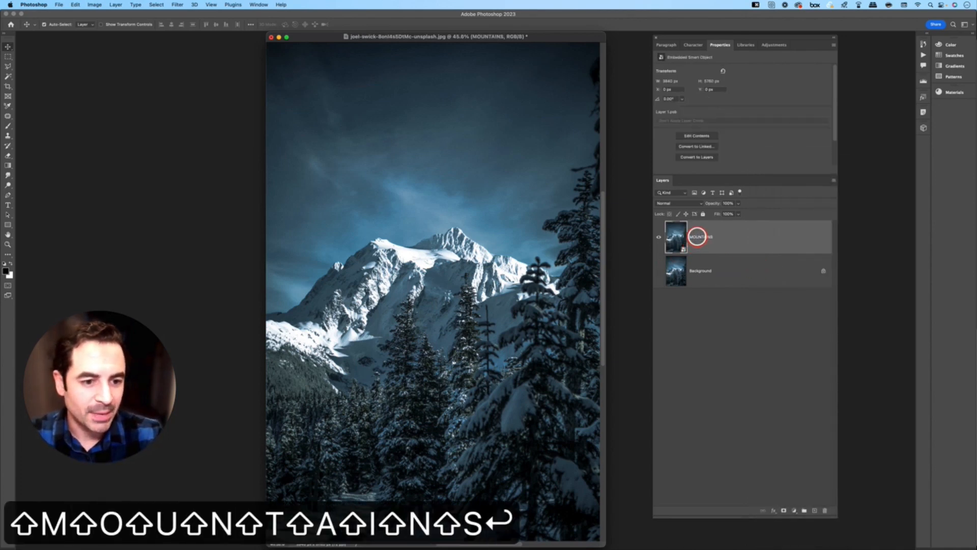
# Step: Copy the SILO layer from the photo of the woman in the yellow jacket into the mountain document
pyautogui.press('v')
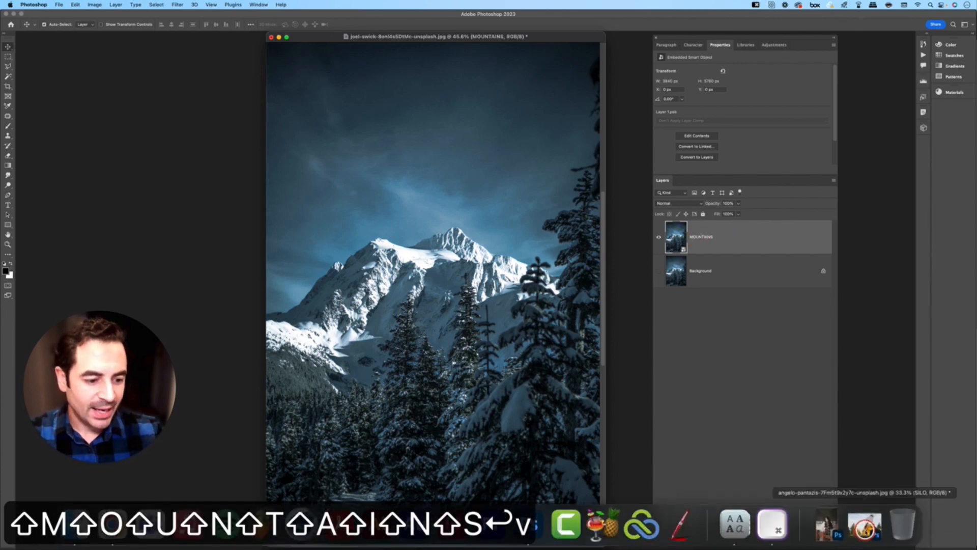
pyautogui.click(864, 527)
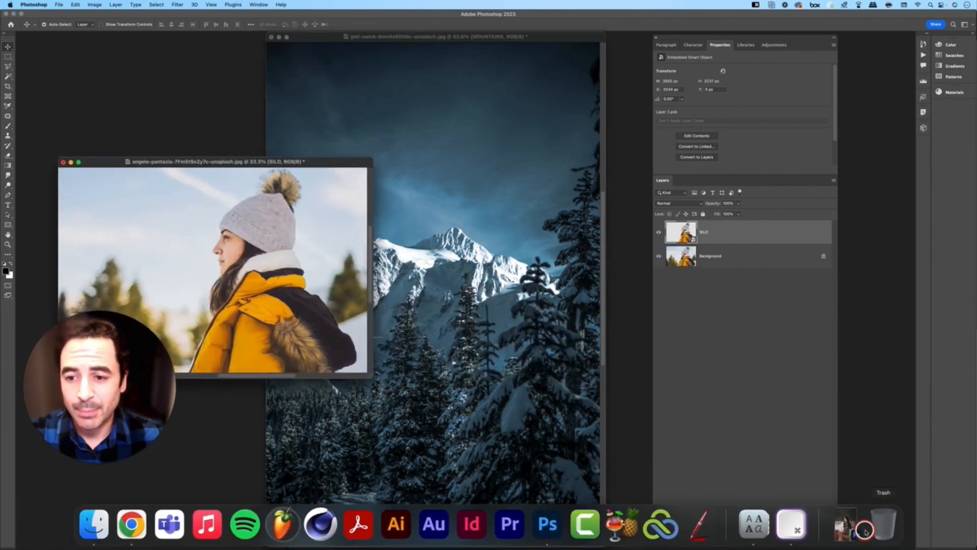
pyautogui.moveTo(761, 233); pyautogui.dragTo(504, 195)
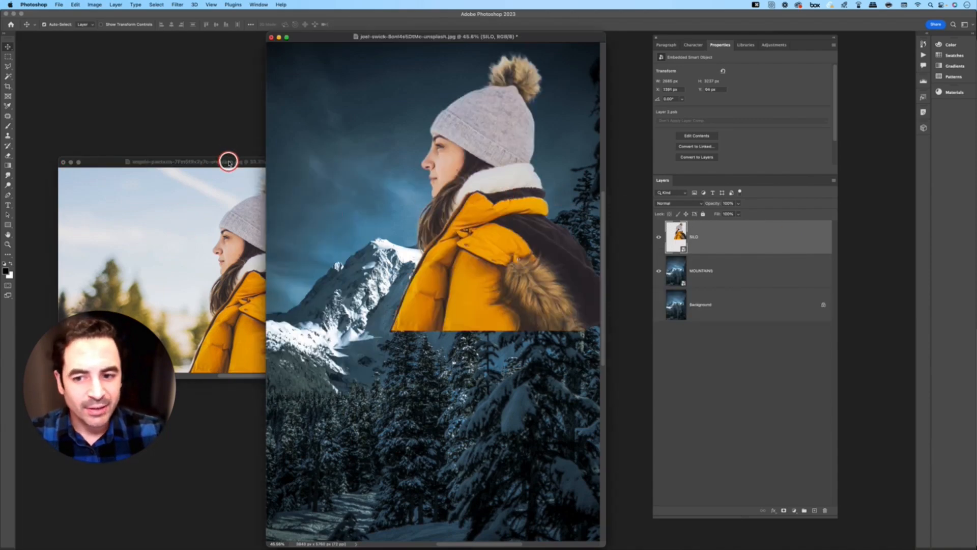
pyautogui.click(229, 163)
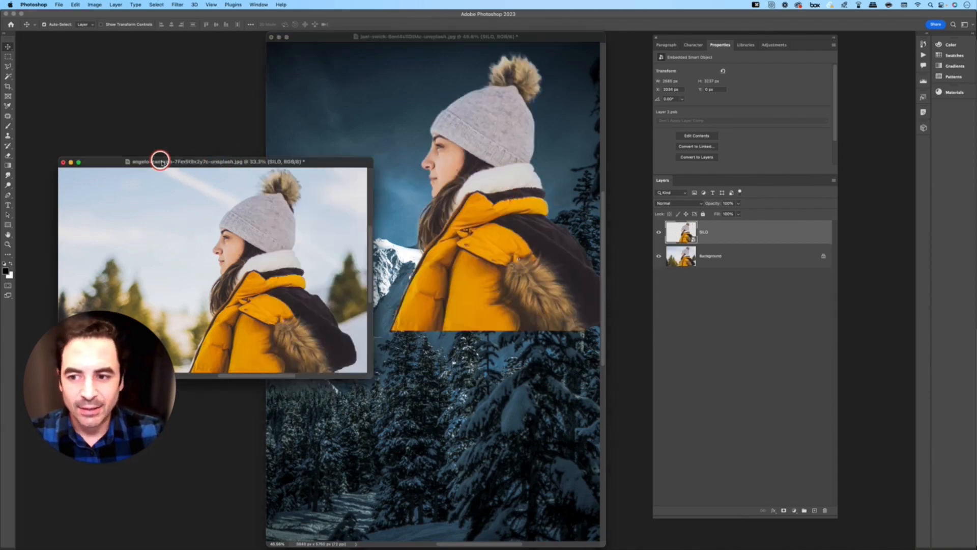
pyautogui.click(415, 38)
# Step: Scale the SILO layer up to about 142% and position the woman against the bottom edge of the canvas in full-screen view
pyautogui.press('f')
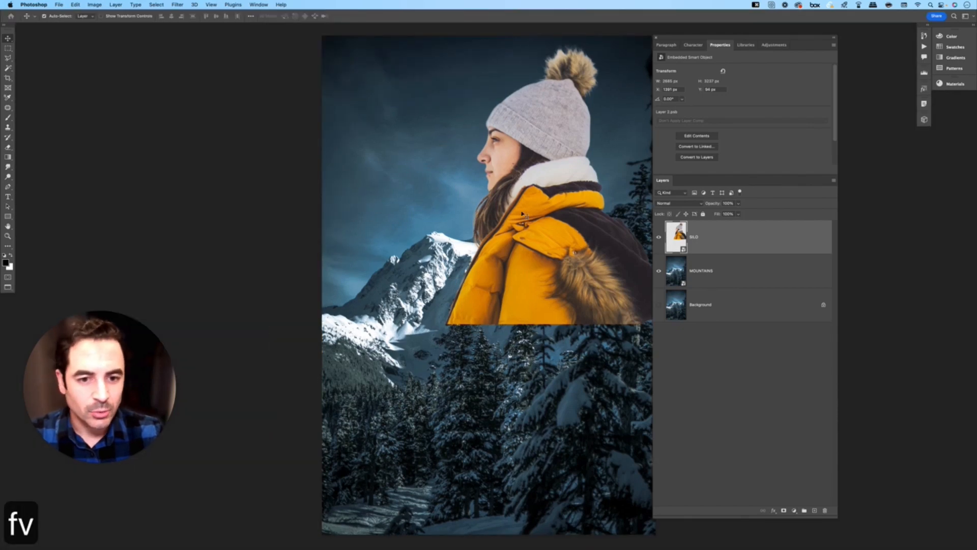
pyautogui.press('super+minus')
pyautogui.press('v')
pyautogui.press('super+t')
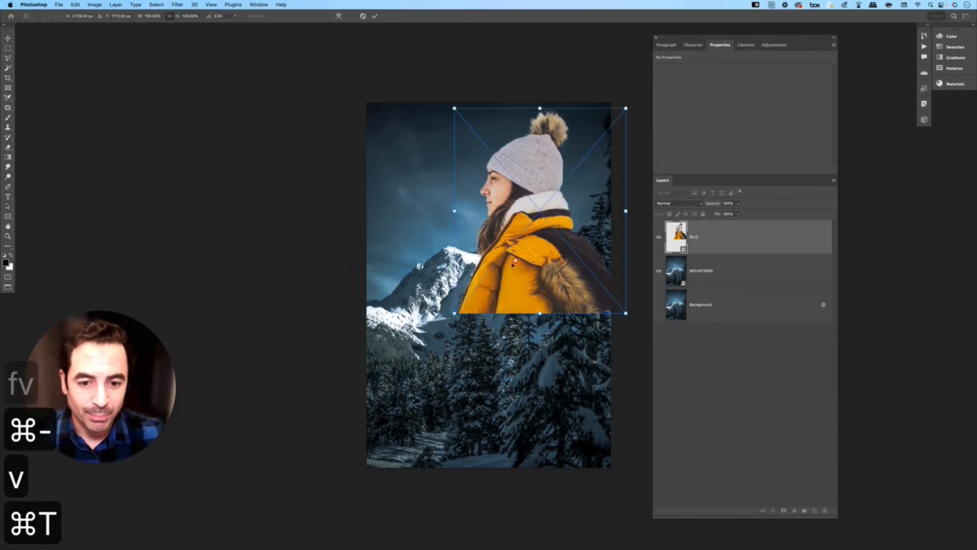
pyautogui.moveTo(454, 313); pyautogui.dragTo(399, 380)
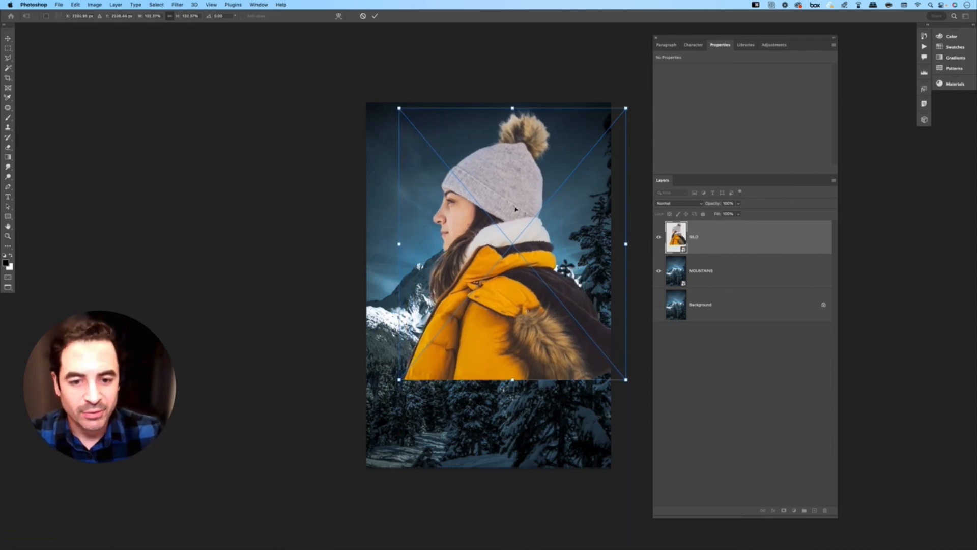
pyautogui.moveTo(515, 209); pyautogui.dragTo(516, 303)
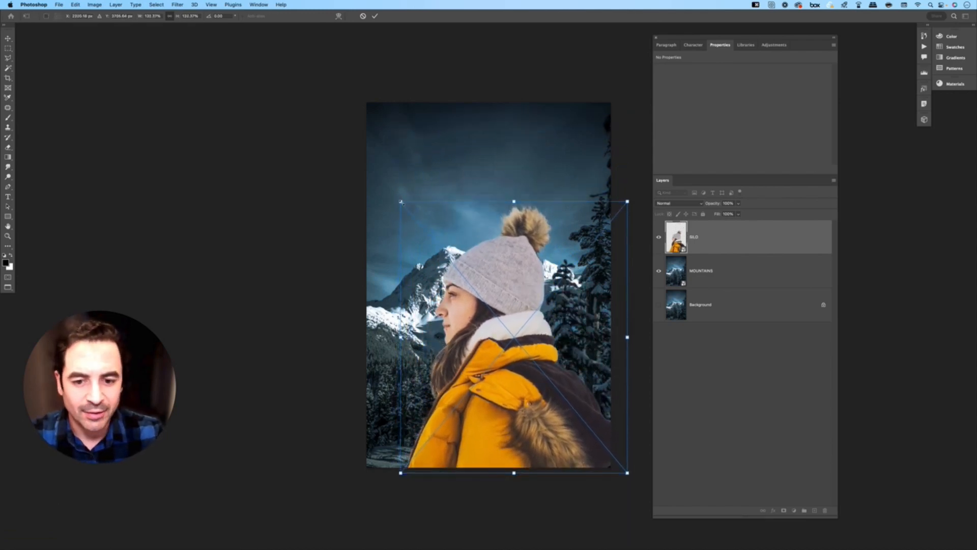
pyautogui.moveTo(401, 201); pyautogui.dragTo(381, 186)
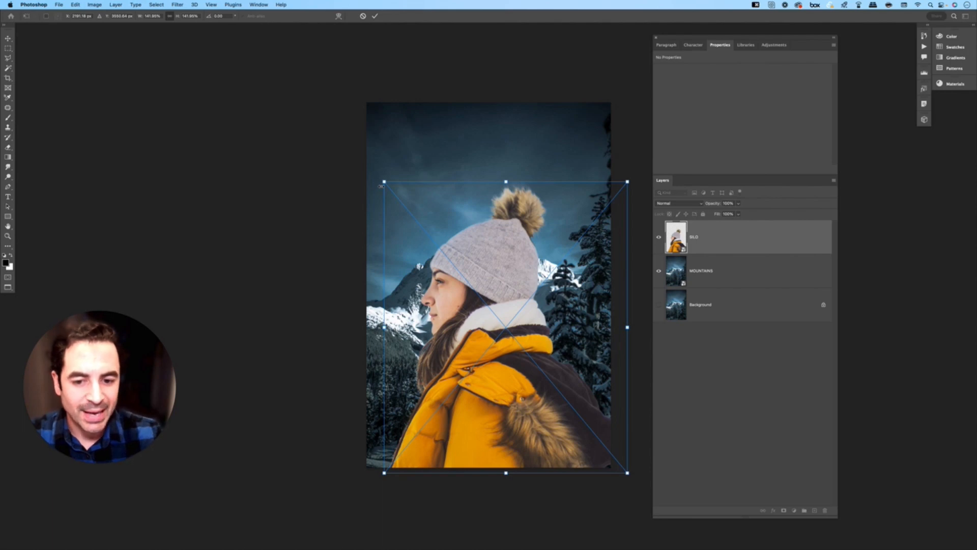
pyautogui.press('Return')
# Step: Scale the MOUNTAINS layer up to about 130% and shift it so the peak sits behind the woman's hat
pyautogui.click(728, 227)
pyautogui.click(739, 270)
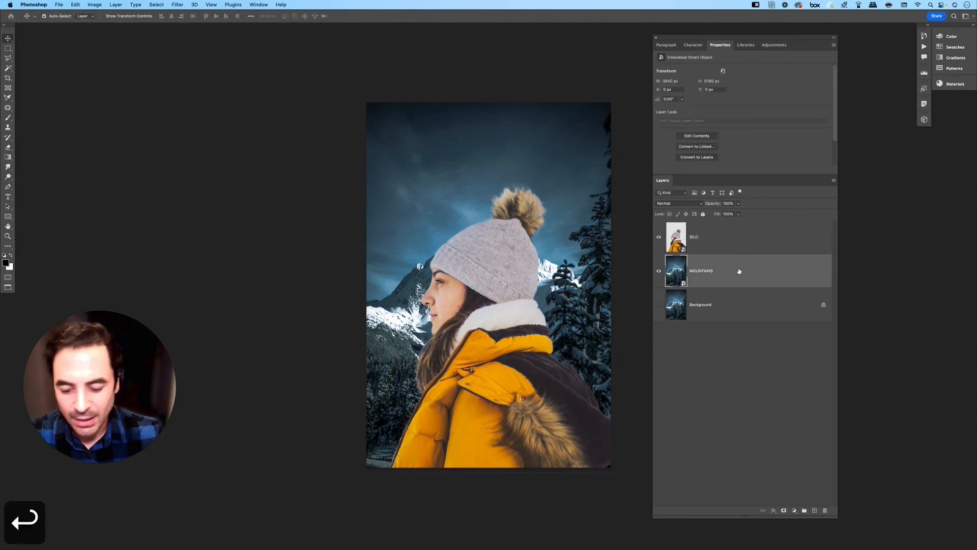
pyautogui.press('v')
pyautogui.press('super+t')
pyautogui.moveTo(354, 93); pyautogui.dragTo(249, 26)
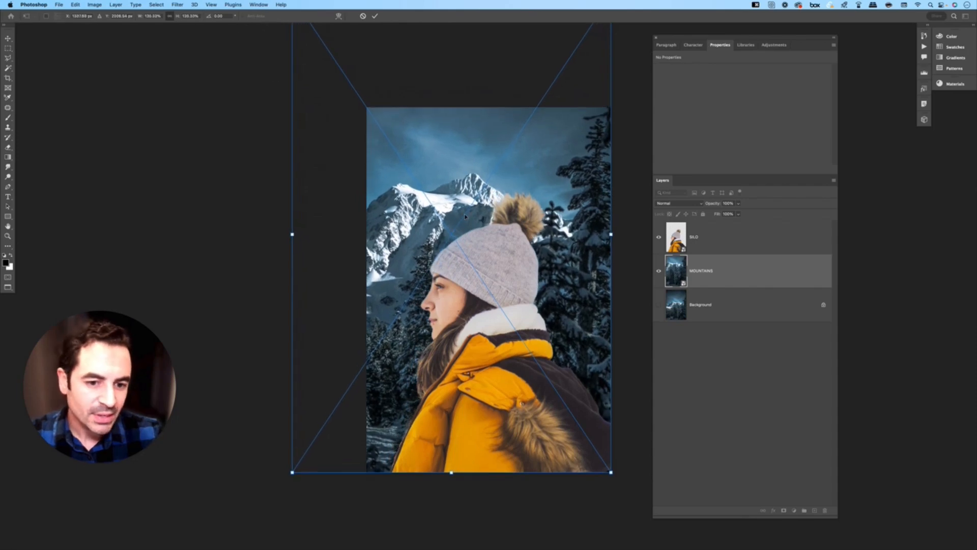
pyautogui.moveTo(465, 217); pyautogui.dragTo(513, 222)
pyautogui.press('Return')
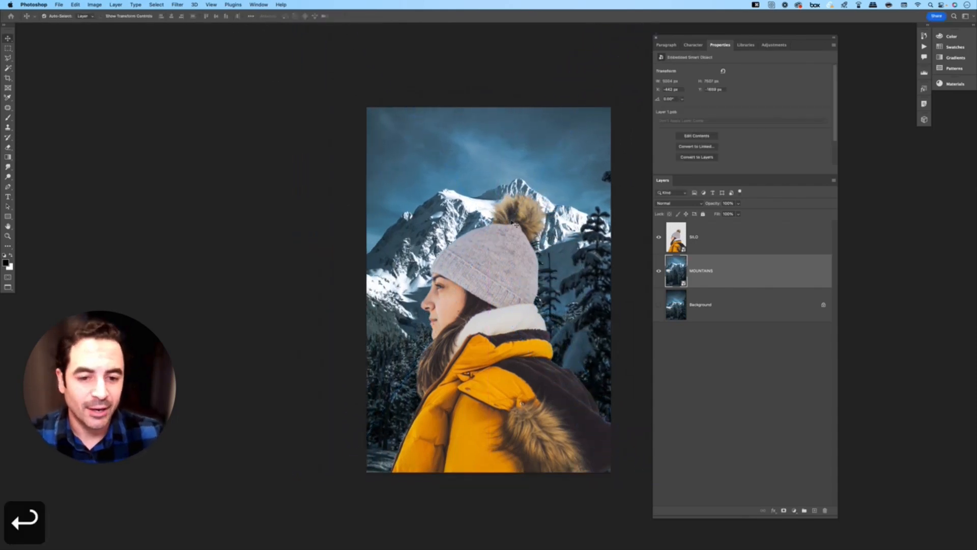
# Step: Open Neural Filters for the SILO layer and enable the Harmonization filter
pyautogui.click(721, 240)
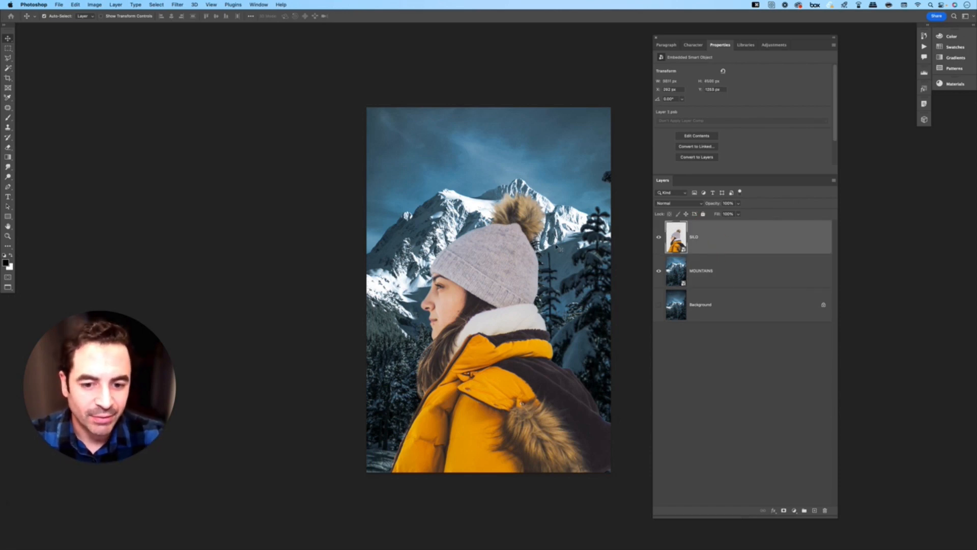
pyautogui.press('space')
pyautogui.moveTo(559, 249); pyautogui.dragTo(500, 232)
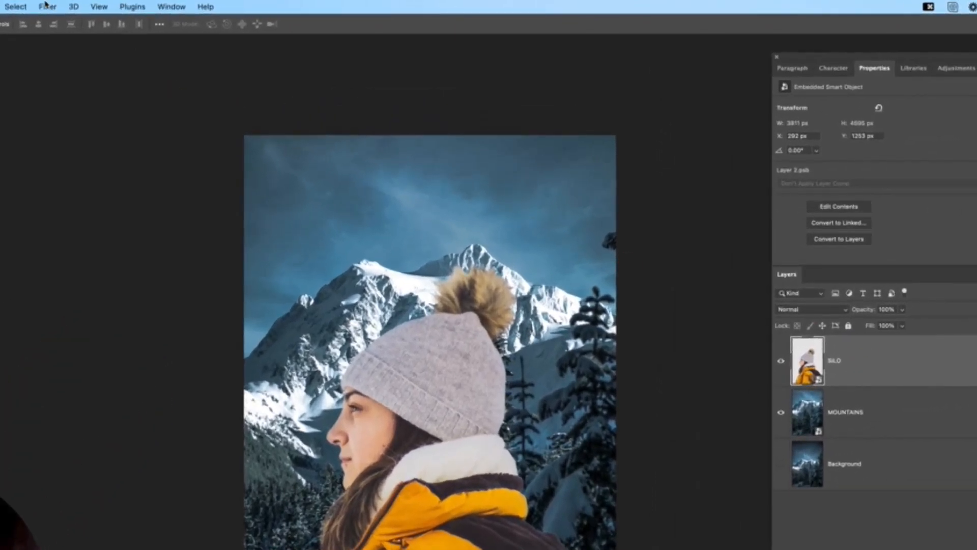
pyautogui.click(177, 4)
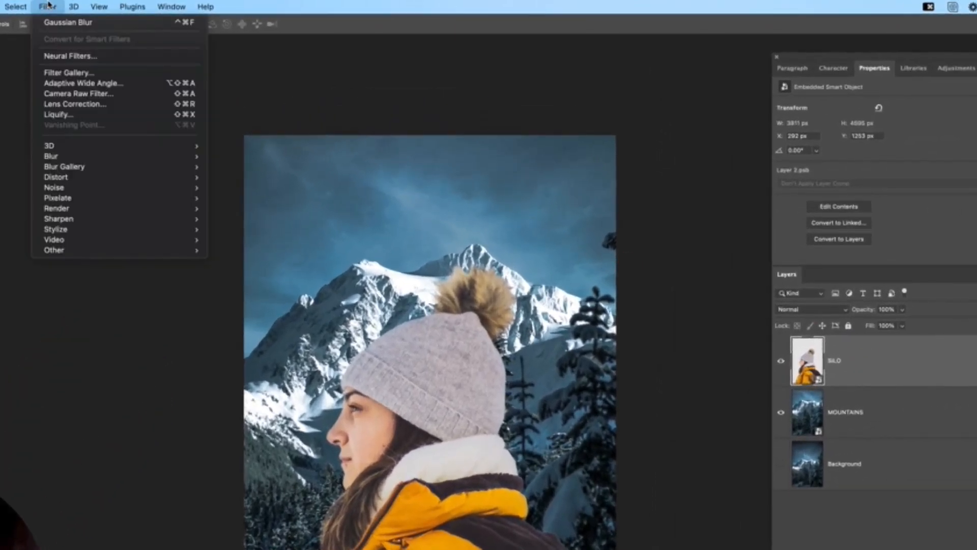
pyautogui.click(77, 57)
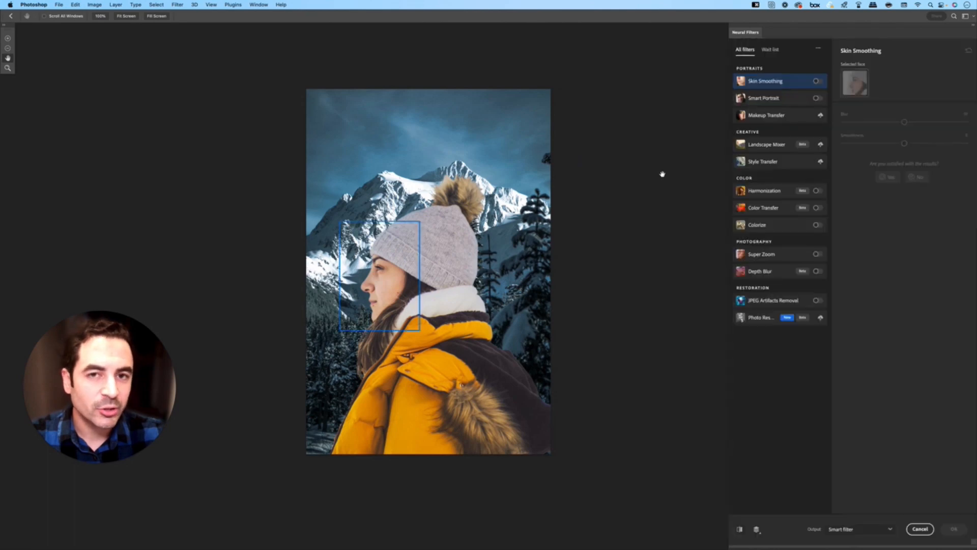
pyautogui.click(752, 192)
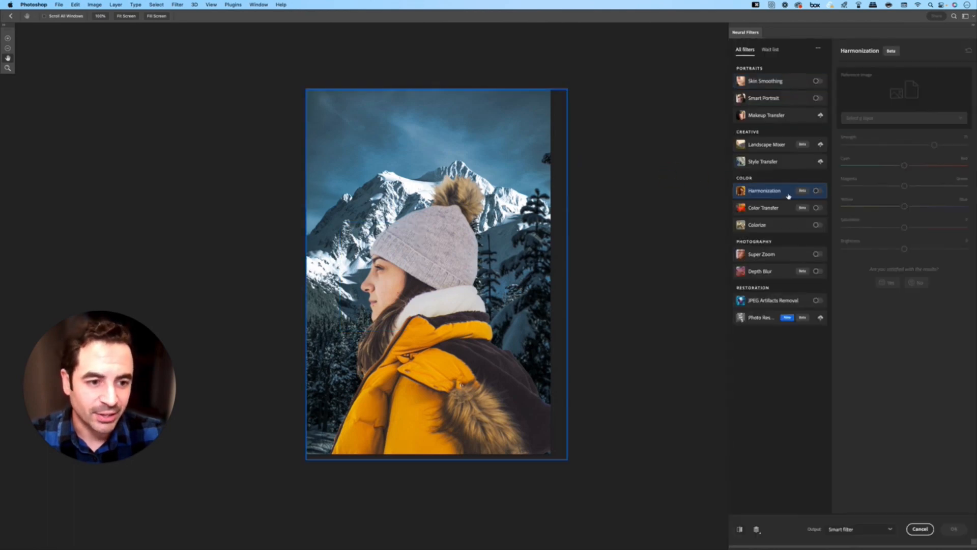
pyautogui.click(818, 191)
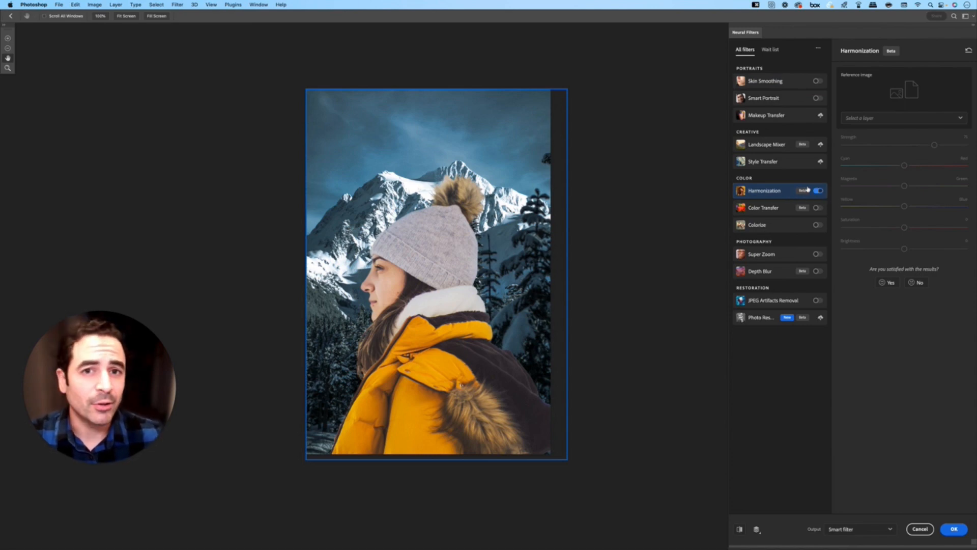
# Step: Use the MOUNTAINS layer as the Harmonization reference image
pyautogui.moveTo(808, 189)
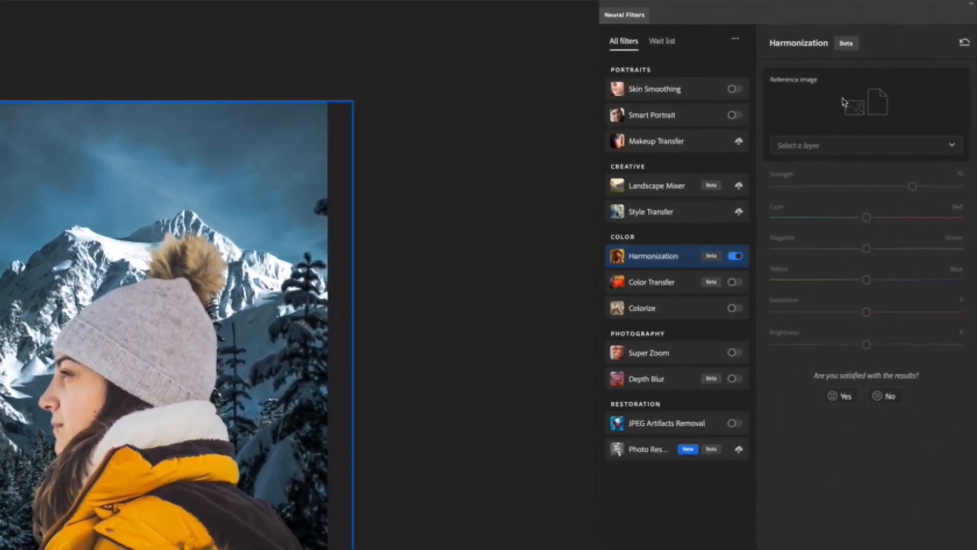
pyautogui.click(815, 147)
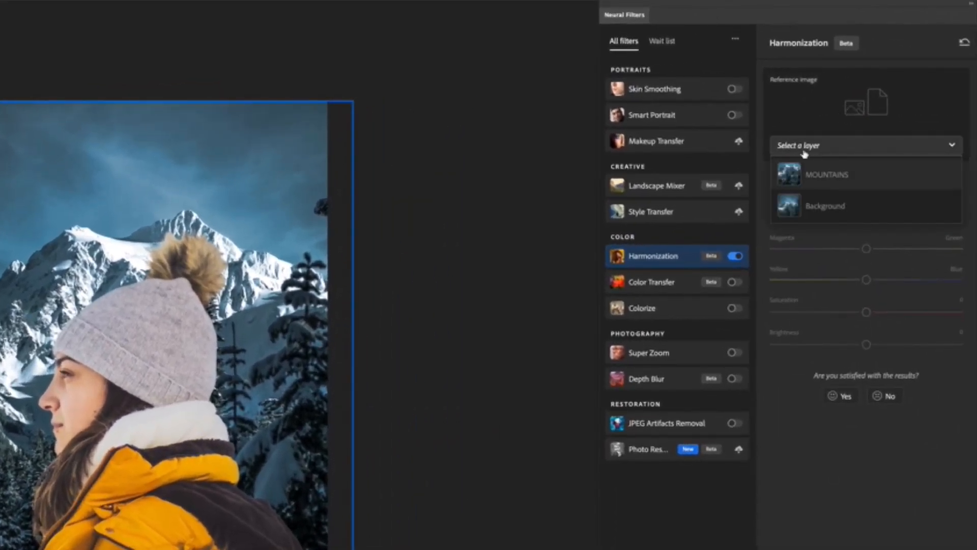
pyautogui.click(875, 179)
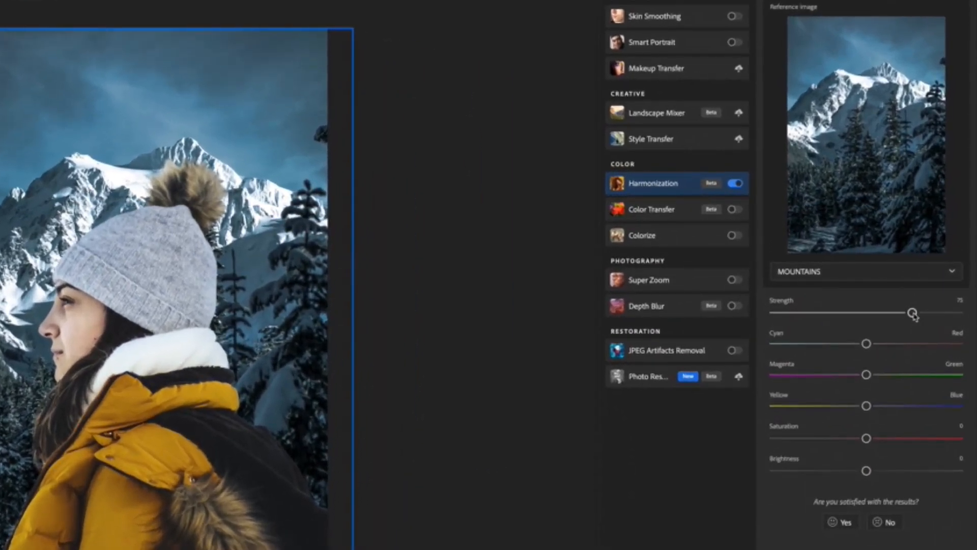
# Step: Set Harmonization strength to 100, saturation to +11 and brightness to +4, and apply it as a smart filter
pyautogui.moveTo(912, 314); pyautogui.dragTo(958, 314)
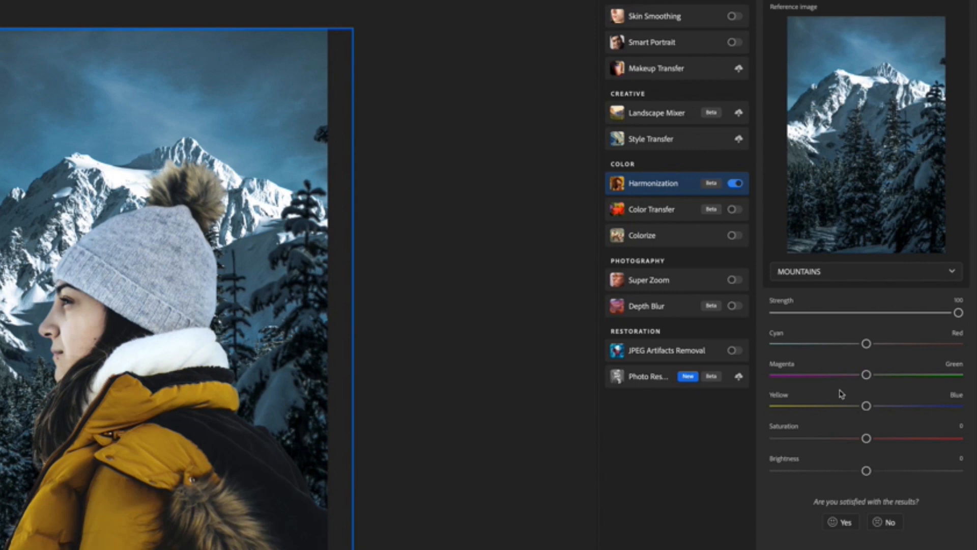
pyautogui.click(850, 411)
pyautogui.moveTo(868, 441); pyautogui.dragTo(889, 441)
pyautogui.click(887, 438)
pyautogui.moveTo(867, 471); pyautogui.dragTo(874, 471)
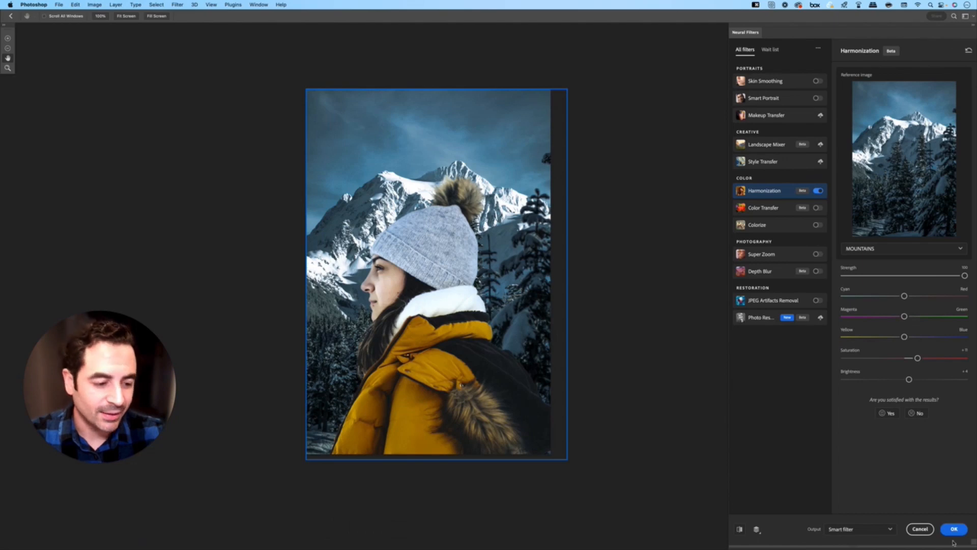
pyautogui.click(954, 529)
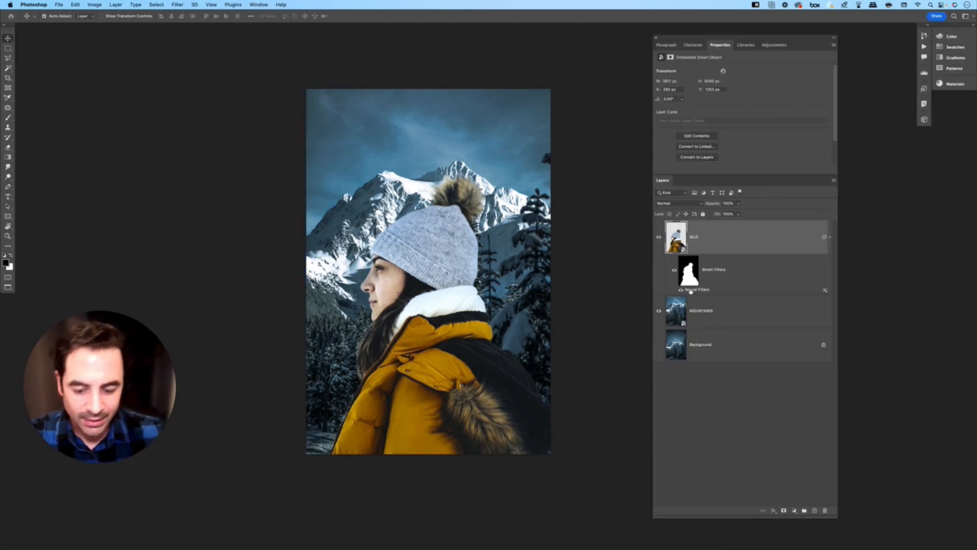
# Step: Duplicate the harmonized SILO layer, turn off the smart filters on the original, and toggle the copy's visibility to compare both versions
pyautogui.press('super+j')
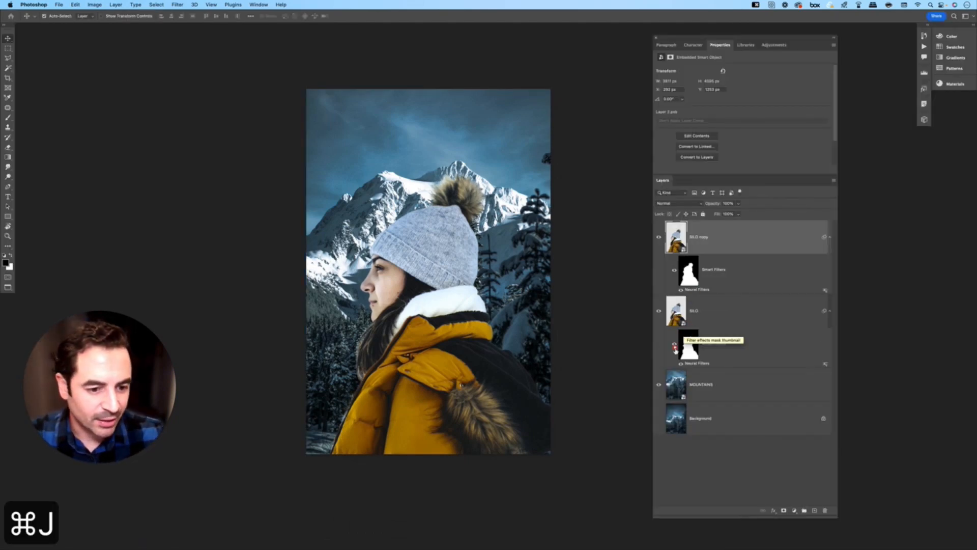
pyautogui.click(677, 311)
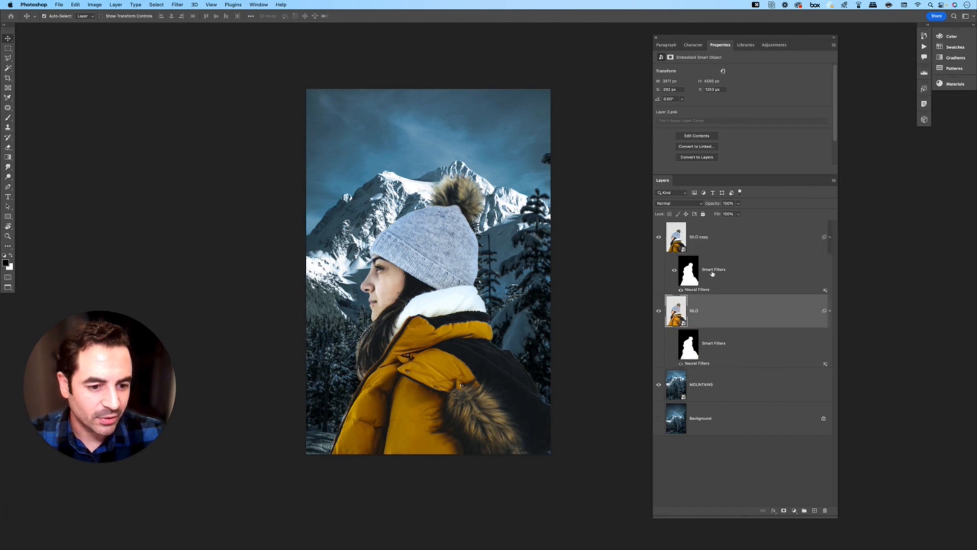
pyautogui.click(713, 244)
pyautogui.click(659, 238)
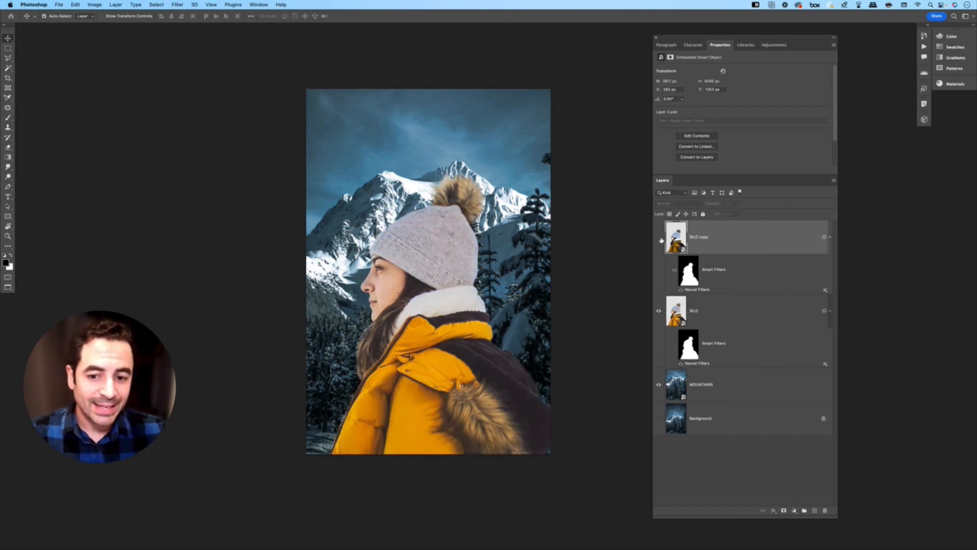
pyautogui.click(659, 238)
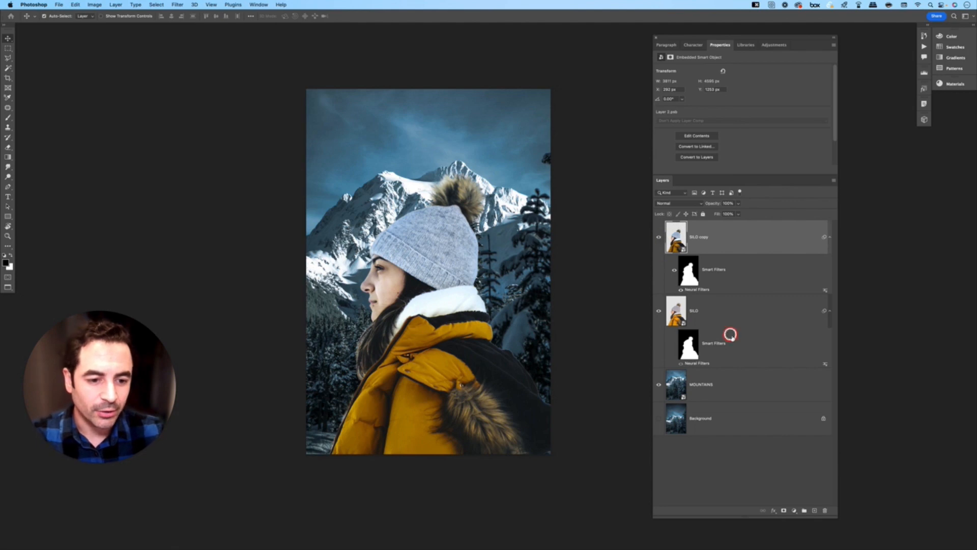
# Step: Group the SILO and SILO copy layers and hide the group
pyautogui.keyDown('shift'); pyautogui.click(727, 317); pyautogui.keyUp('shift')
pyautogui.press('super+g')
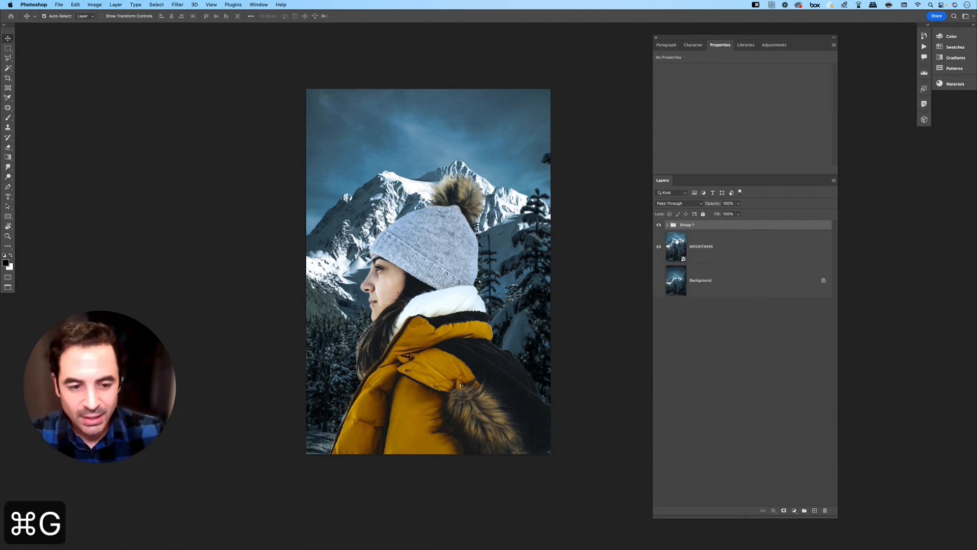
pyautogui.click(658, 225)
# Step: Return the mountain document to the standard windowed screen mode with the Move tool active
pyautogui.press('f')
pyautogui.press('f')
pyautogui.press('v')
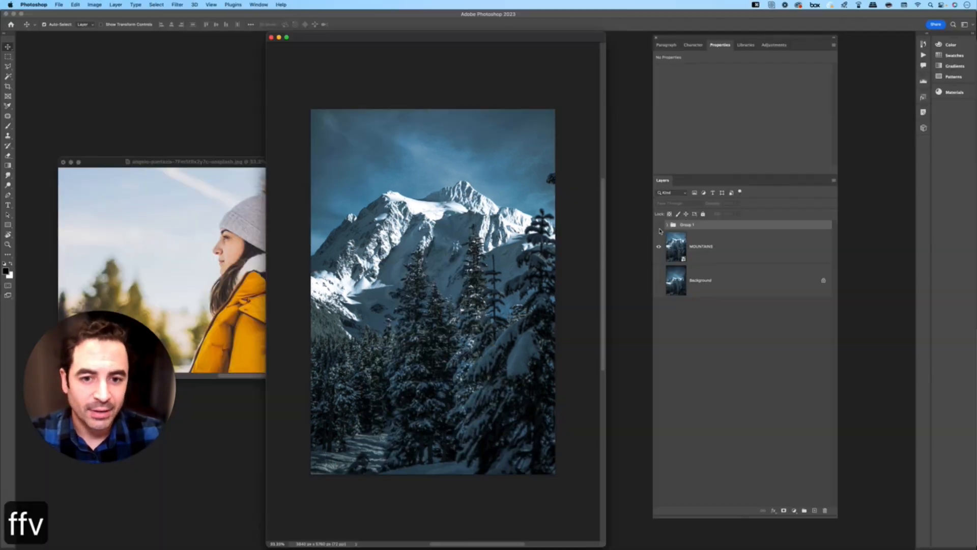
# Step: Bring back the document with the woman in the plaid scarf and copy her SILO layer into the mountain document
pyautogui.click(70, 162)
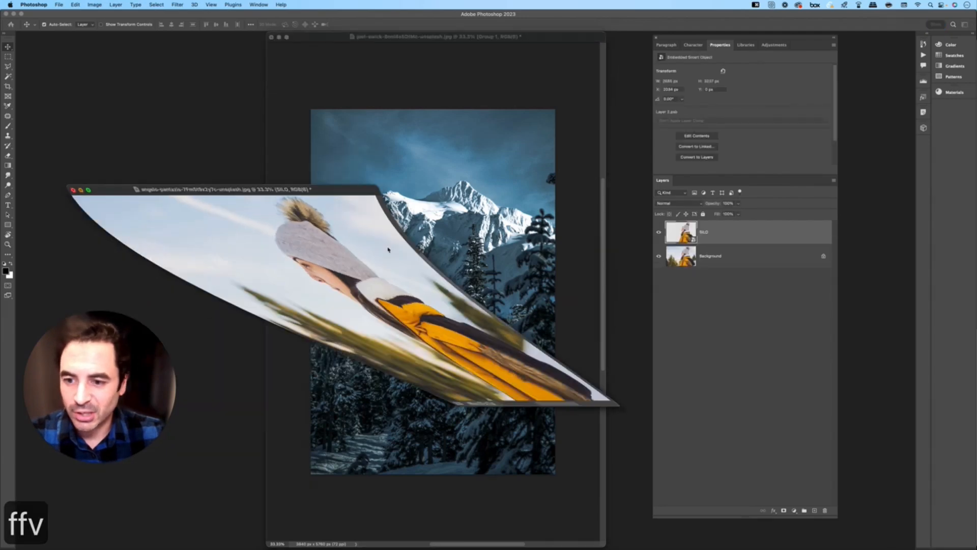
pyautogui.click(825, 524)
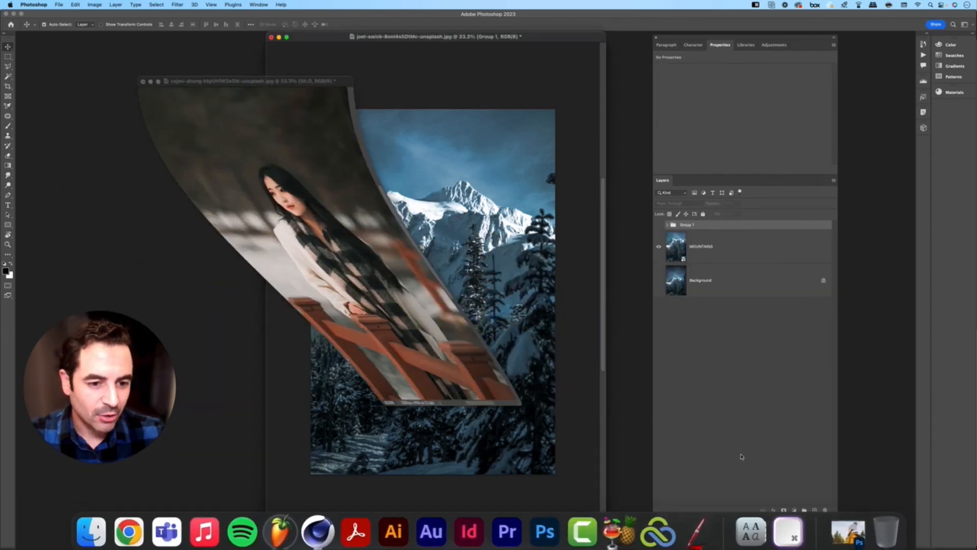
pyautogui.moveTo(753, 243); pyautogui.dragTo(479, 243)
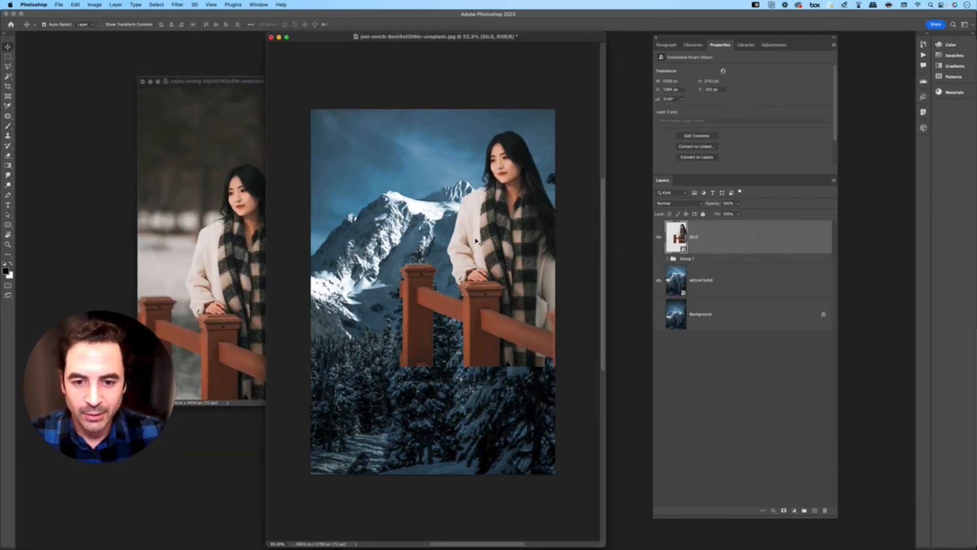
# Step: Transform the new SILO layer to about 133% and place the woman and railing along the canvas's lower edge
pyautogui.press('f')
pyautogui.press('v')
pyautogui.press('super+t')
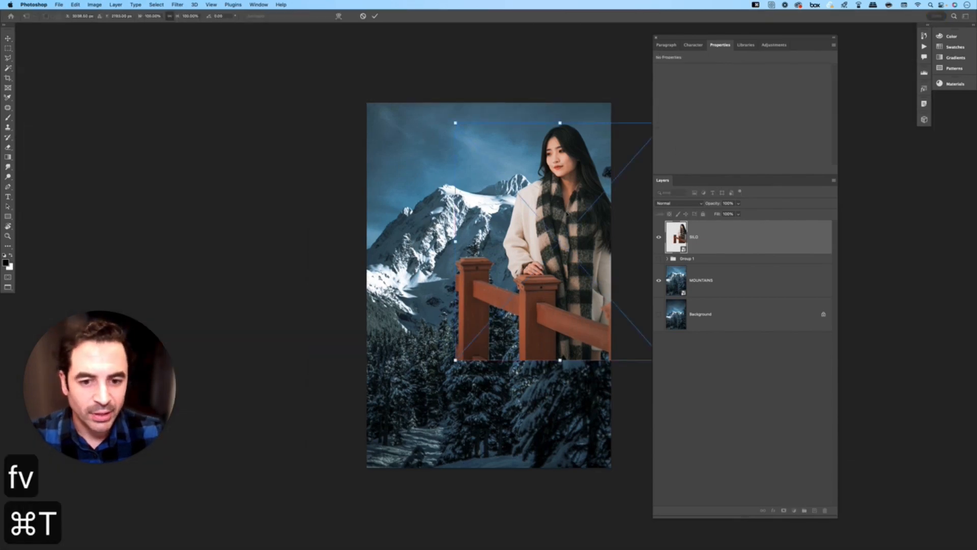
pyautogui.moveTo(567, 212); pyautogui.dragTo(397, 348)
pyautogui.moveTo(494, 257); pyautogui.dragTo(541, 207)
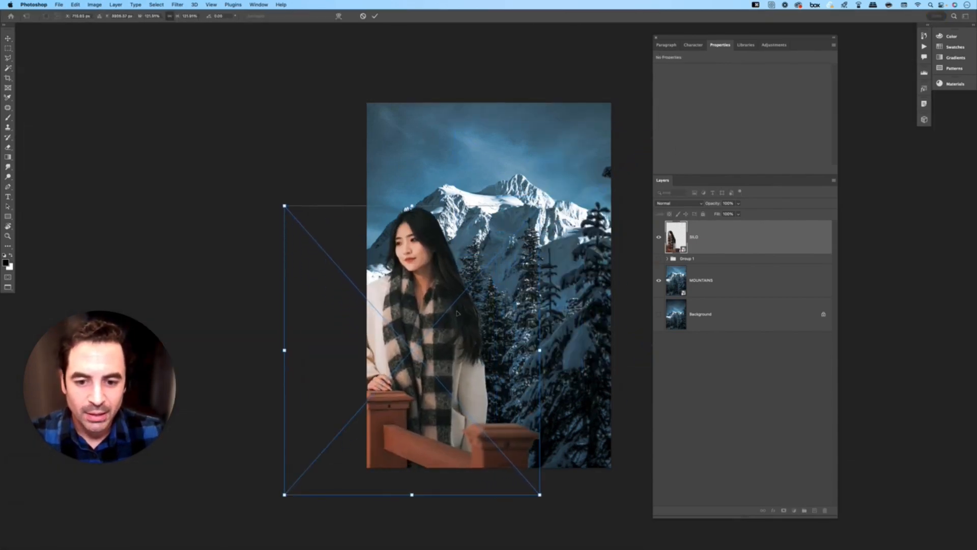
pyautogui.moveTo(462, 317); pyautogui.dragTo(540, 294)
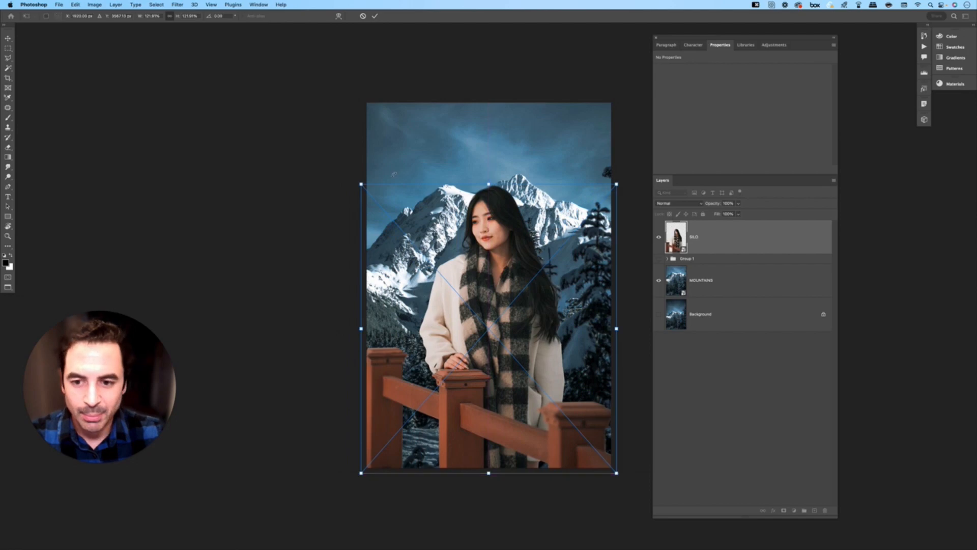
pyautogui.moveTo(361, 184); pyautogui.dragTo(345, 164)
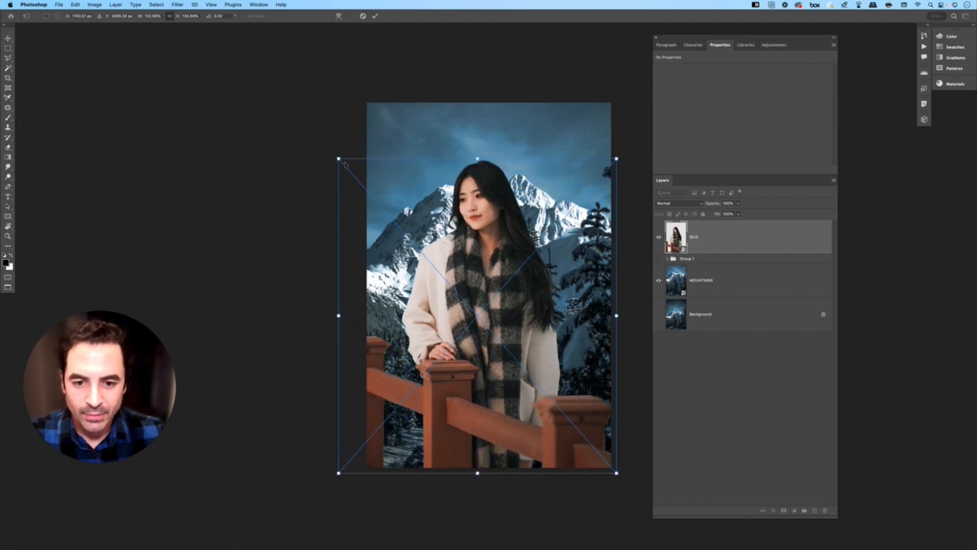
pyautogui.moveTo(474, 210); pyautogui.dragTo(520, 230)
pyautogui.press('Return')
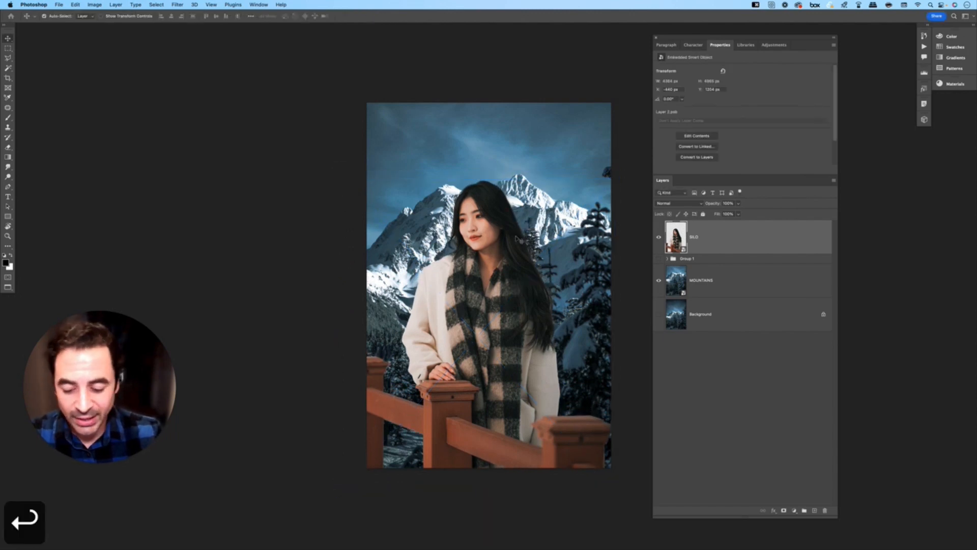
# Step: Enlarge the MOUNTAINS layer to about 150% and reposition it so the peaks rise behind the woman
pyautogui.press('v')
pyautogui.click(755, 284)
pyautogui.press('super+minus')
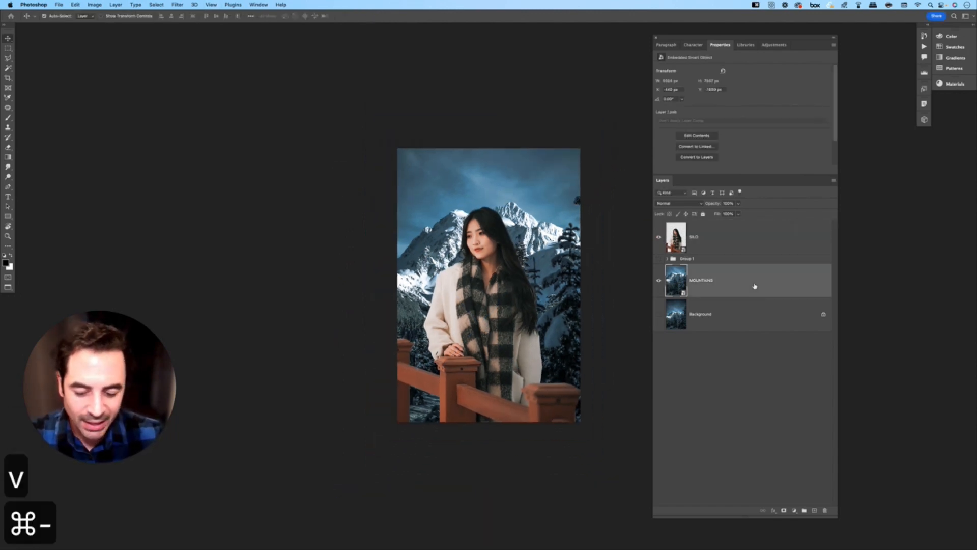
pyautogui.press('super+t')
pyautogui.press('super+minus')
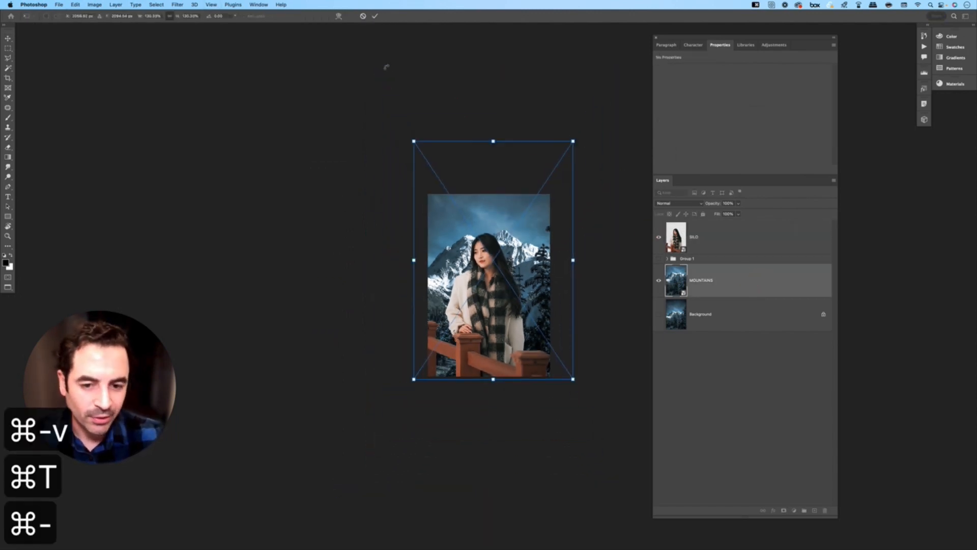
pyautogui.press('space')
pyautogui.moveTo(446, 71); pyautogui.dragTo(450, 127)
pyautogui.moveTo(426, 193); pyautogui.dragTo(387, 168)
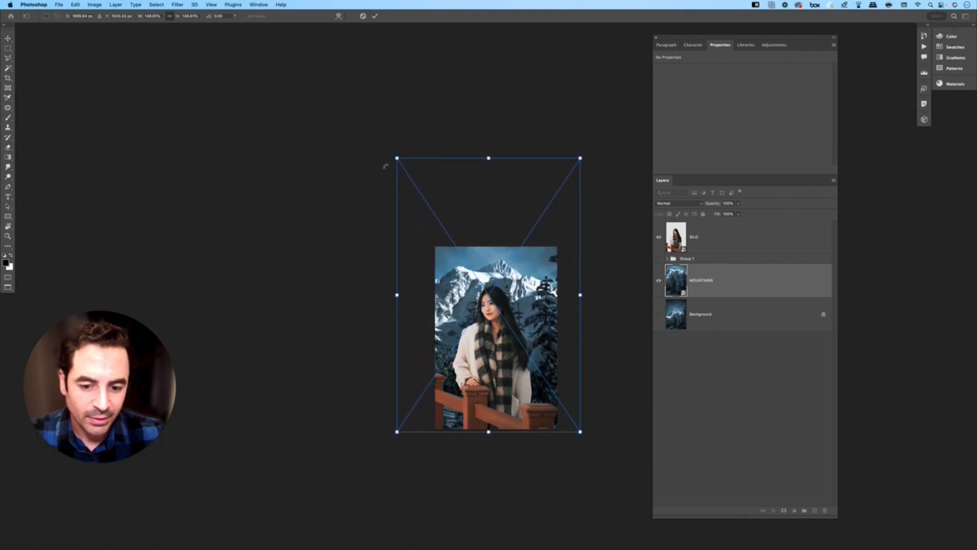
pyautogui.press('Return')
pyautogui.press('super+equal')
pyautogui.press('super+equal')
pyautogui.press('super+equal')
pyautogui.click(389, 170)
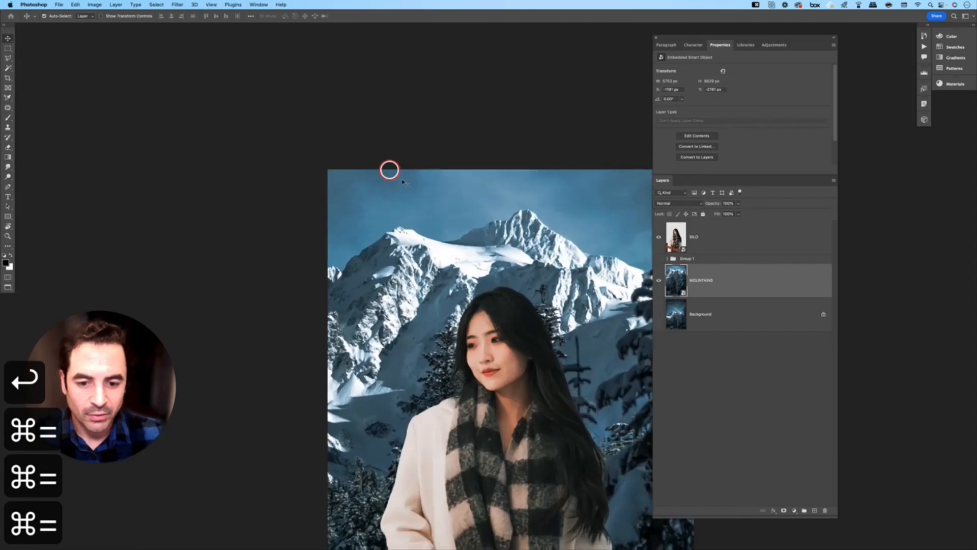
pyautogui.press('space')
pyautogui.moveTo(571, 457); pyautogui.dragTo(489, 270)
pyautogui.moveTo(488, 225); pyautogui.dragTo(483, 243)
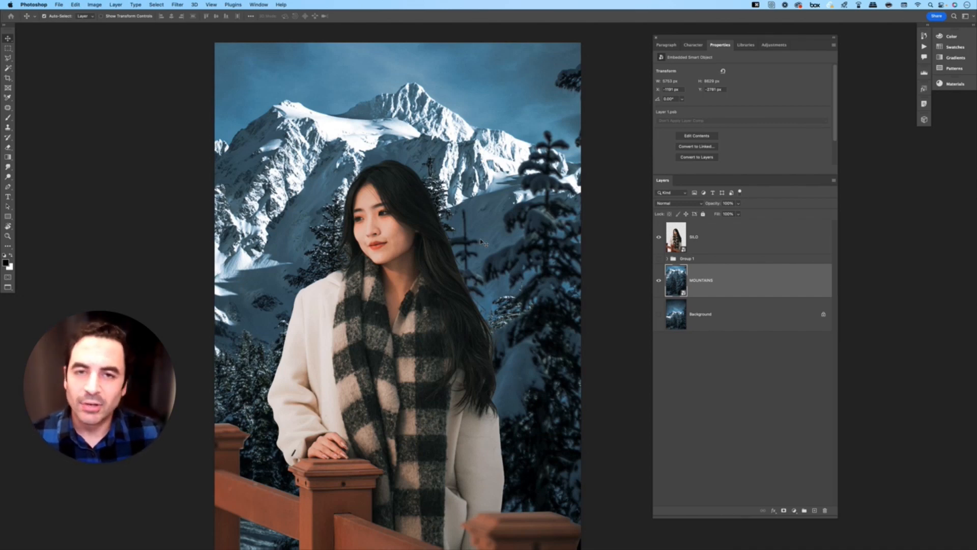
# Step: Try the Harmonization neural filter on the woman's SILO layer with MOUNTAINS as reference and a raised strength, and cancel it
pyautogui.click(709, 227)
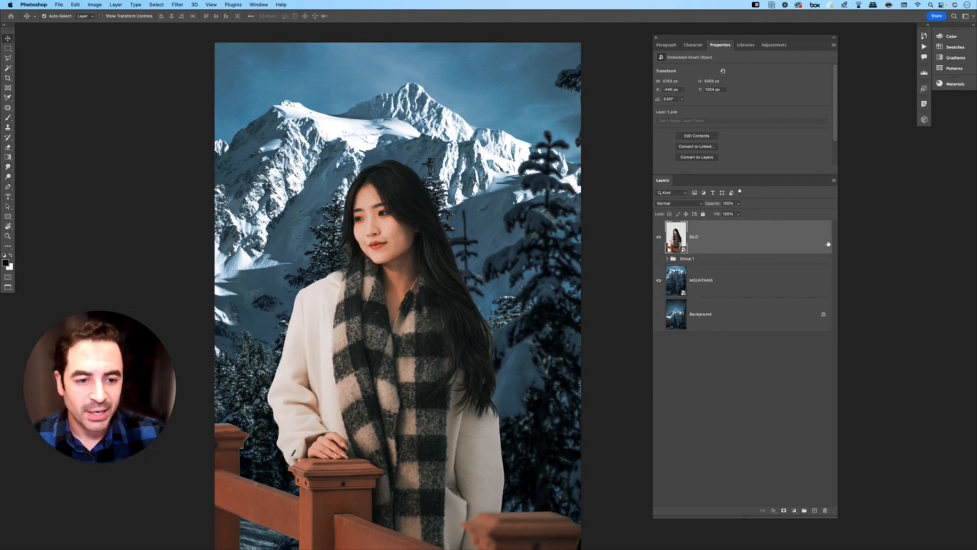
pyautogui.click(179, 4)
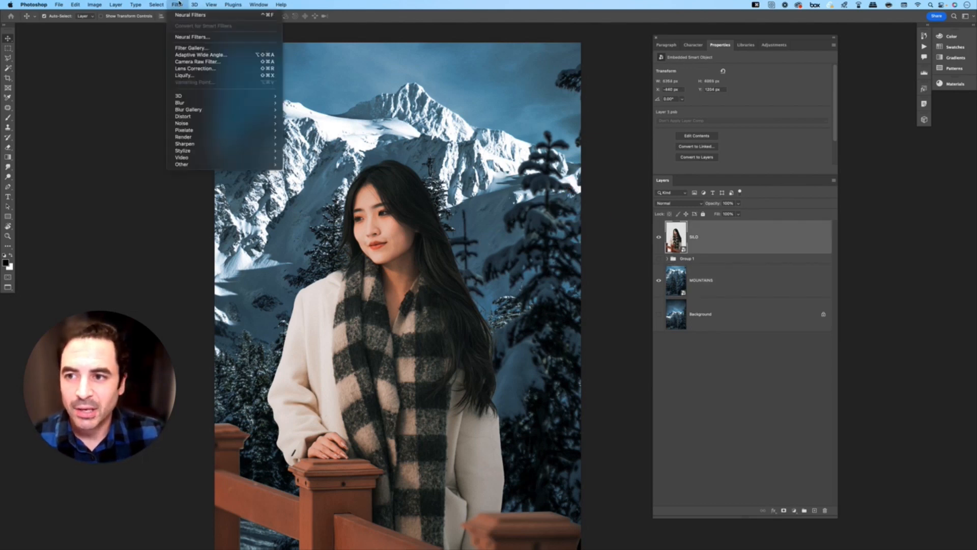
pyautogui.click(198, 37)
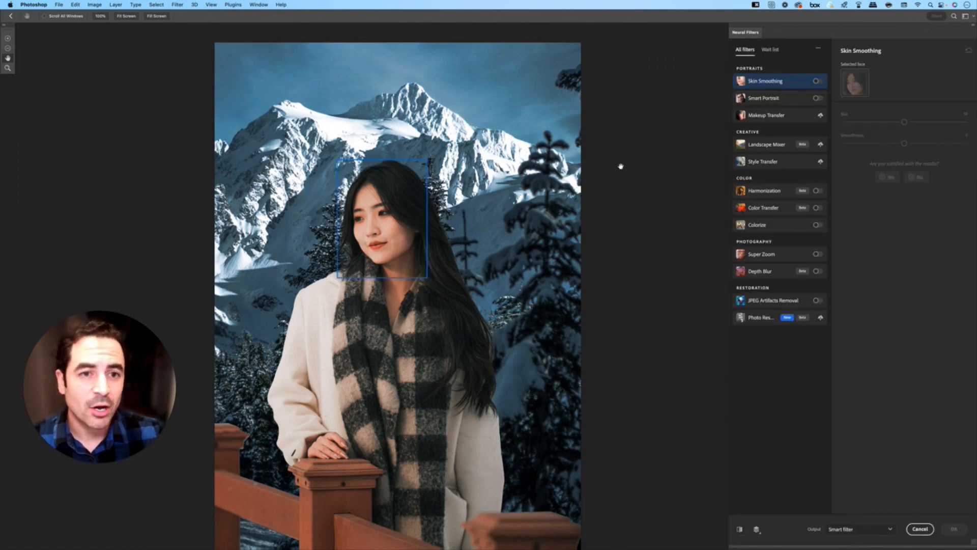
pyautogui.click(768, 193)
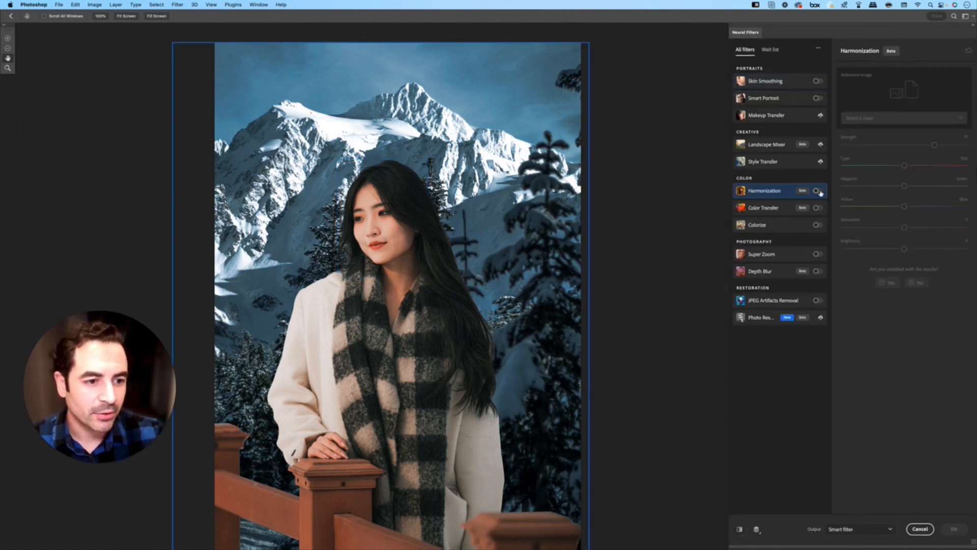
pyautogui.click(818, 191)
pyautogui.click(905, 122)
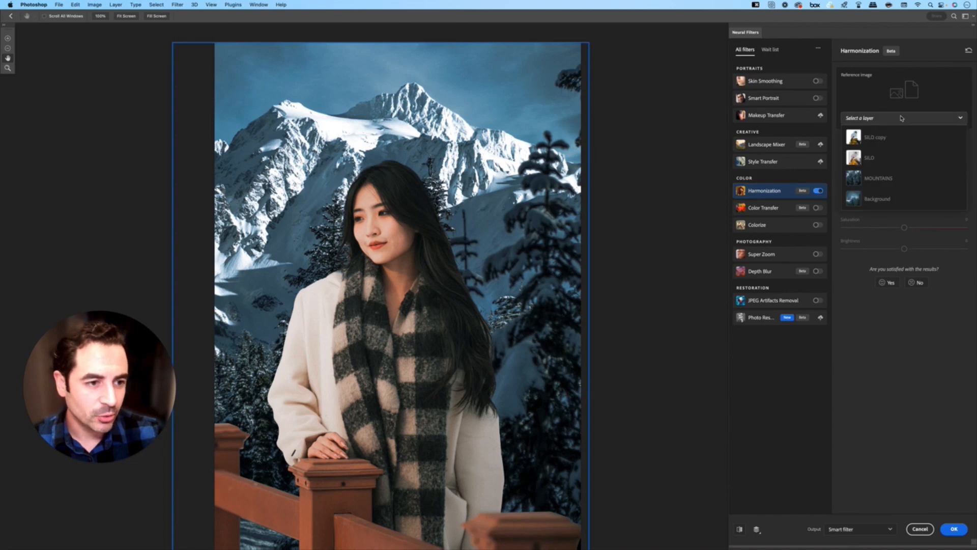
pyautogui.click(892, 181)
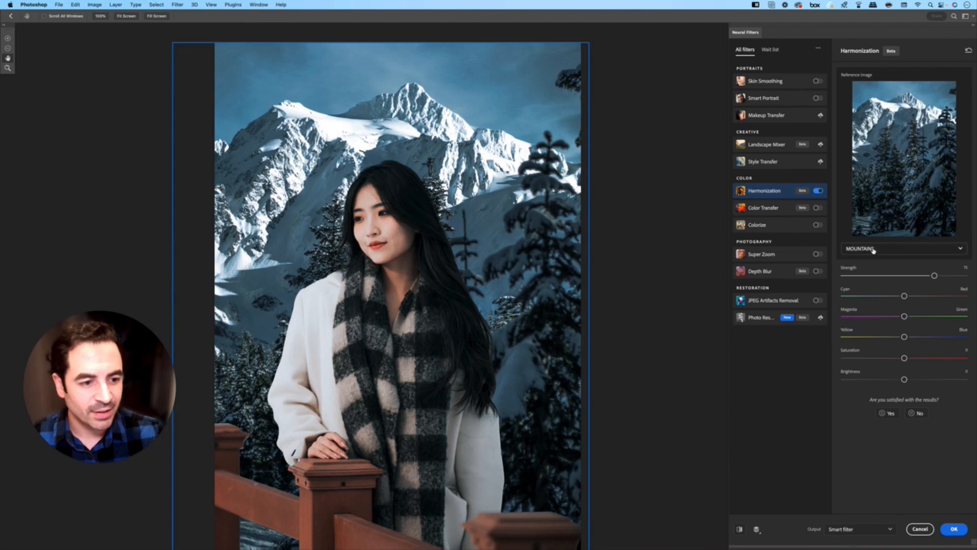
pyautogui.moveTo(935, 276); pyautogui.dragTo(949, 277)
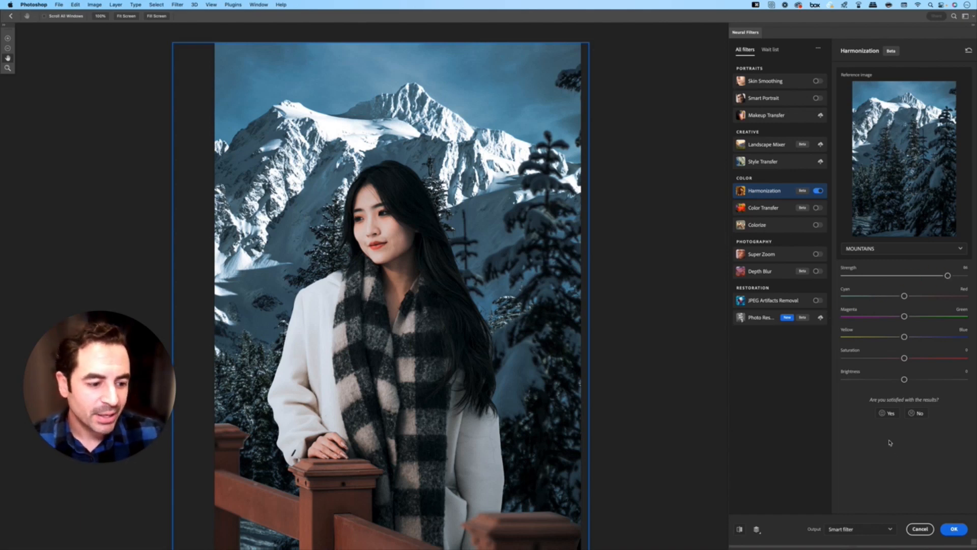
pyautogui.click(920, 530)
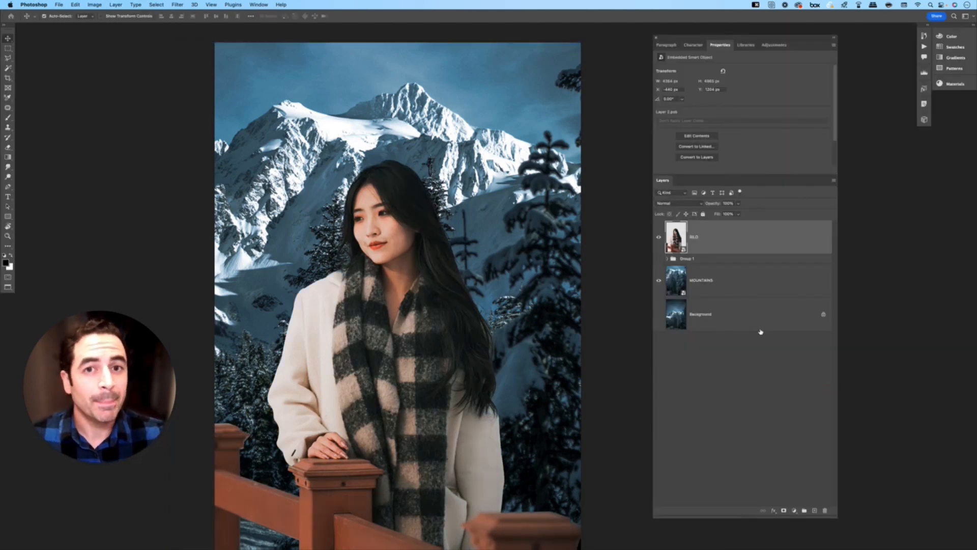
# Step: Enable the Harmonization neural filter on the MOUNTAINS layer, using the woman's SILO layer as the reference image
pyautogui.click(738, 279)
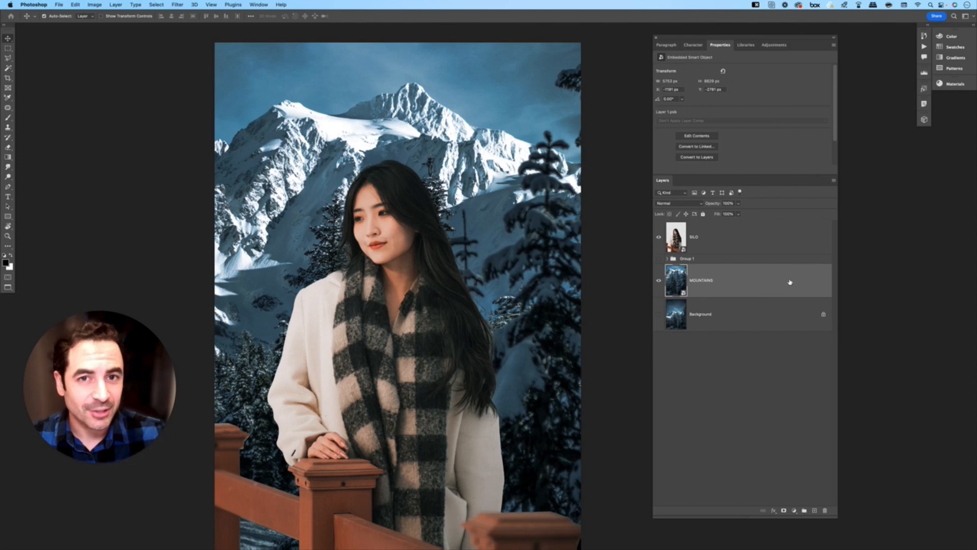
pyautogui.click(178, 5)
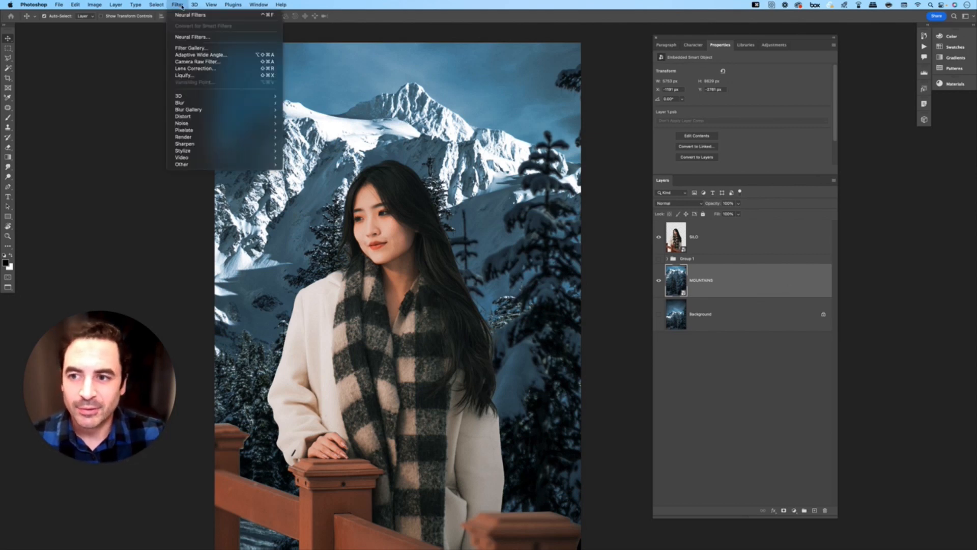
pyautogui.click(192, 37)
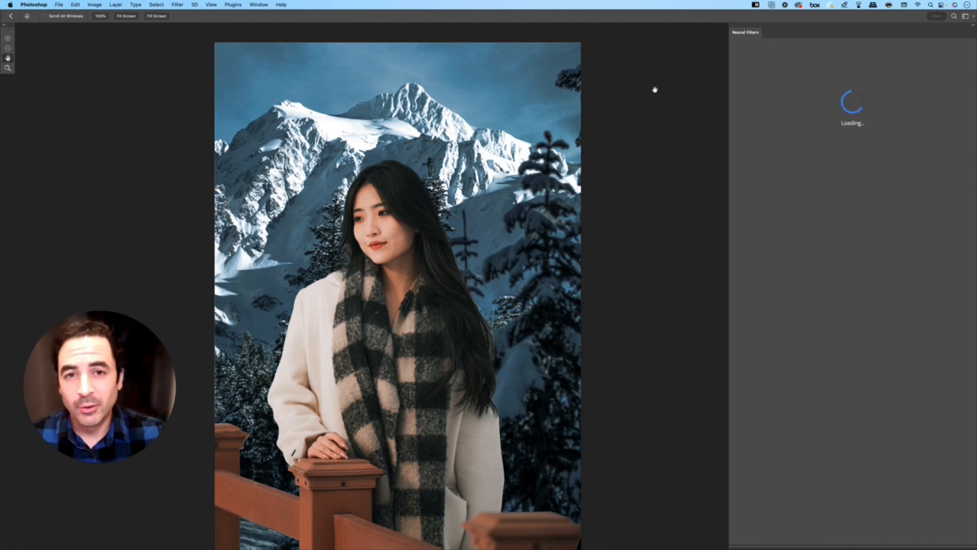
pyautogui.click(769, 190)
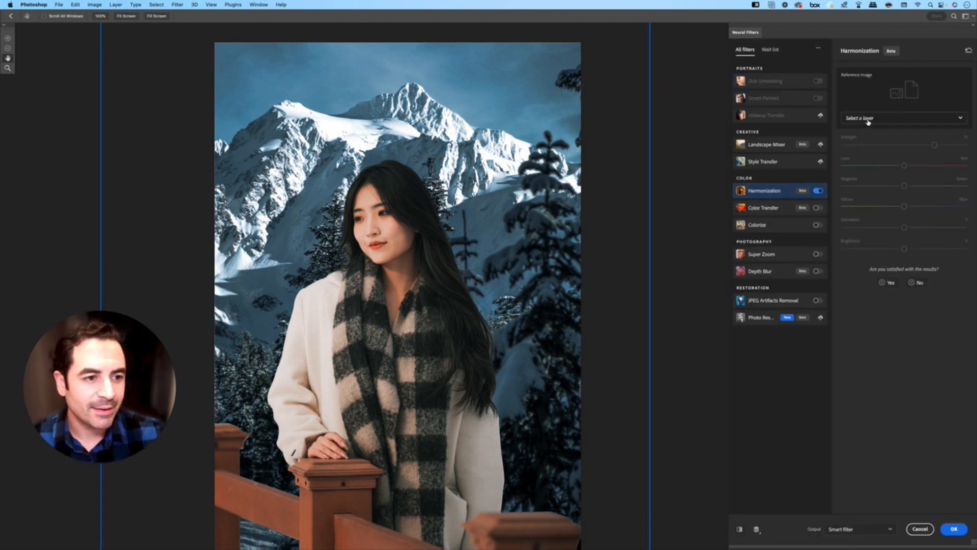
pyautogui.click(872, 119)
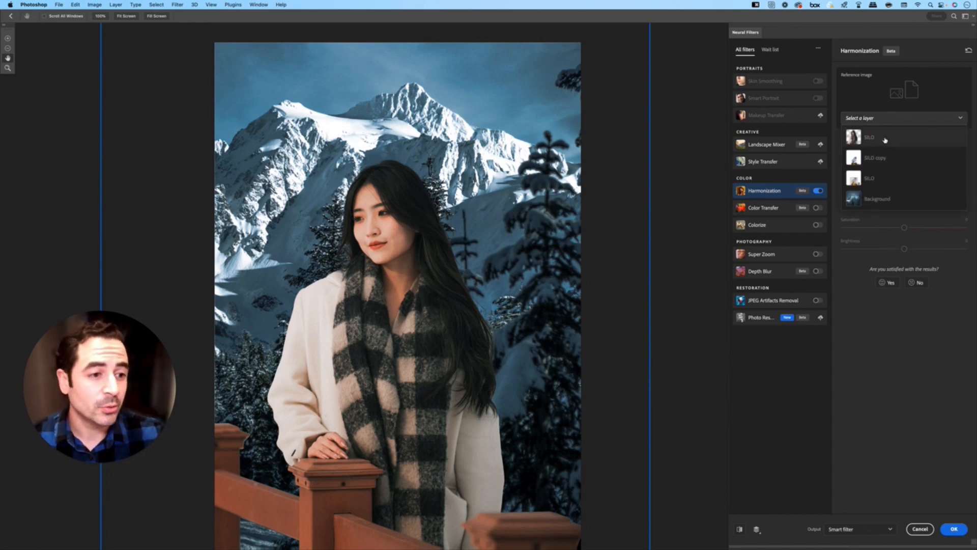
pyautogui.click(885, 141)
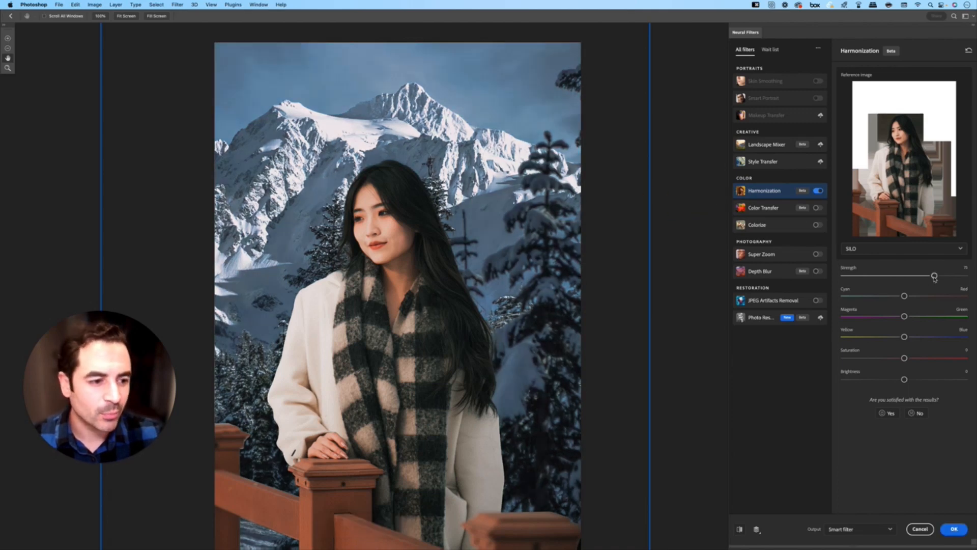
# Step: Set Harmonization strength to 100, shift the colour slightly toward yellow, lower saturation slightly, and apply it as a smart filter
pyautogui.moveTo(935, 277); pyautogui.dragTo(964, 276)
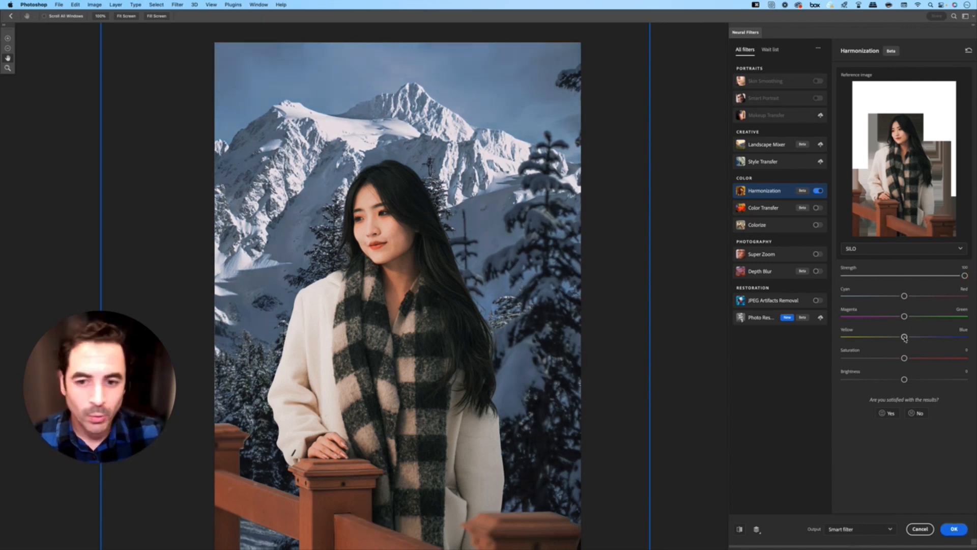
pyautogui.moveTo(904, 336); pyautogui.dragTo(897, 338)
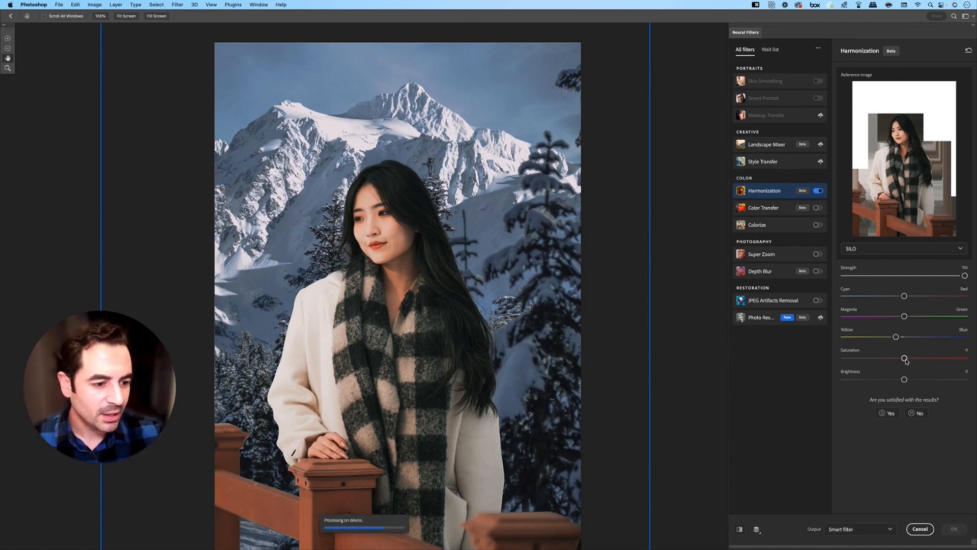
pyautogui.moveTo(904, 359); pyautogui.dragTo(901, 358)
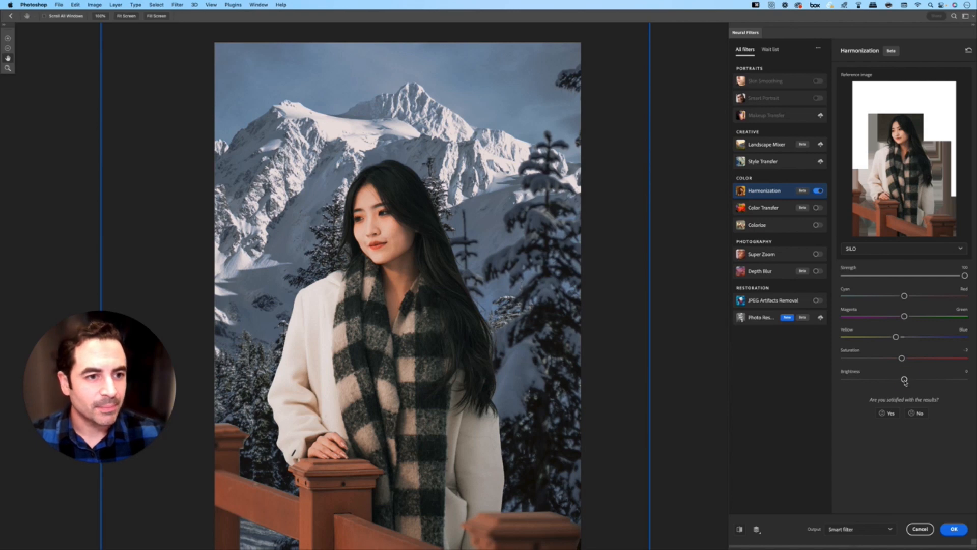
pyautogui.click(954, 529)
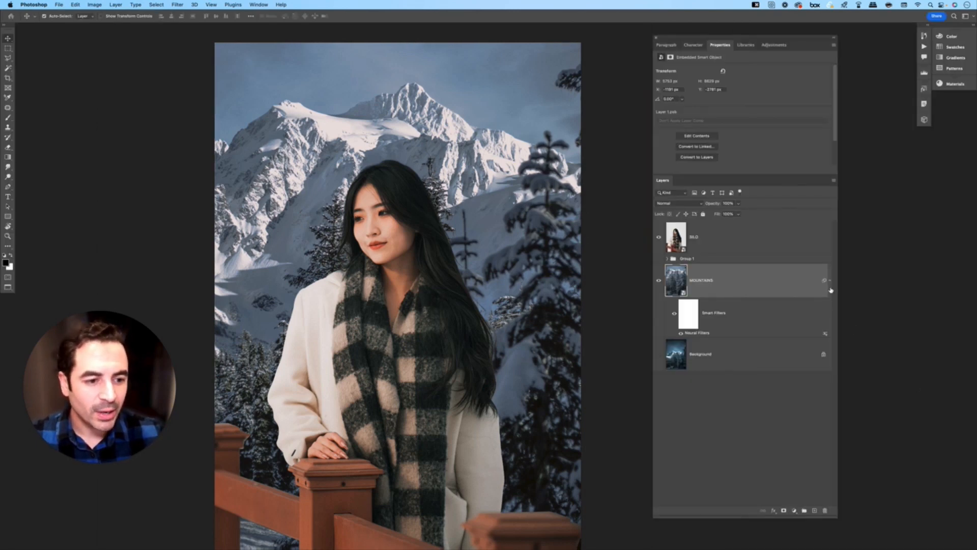
# Step: Apply a Gaussian Blur to the MOUNTAINS layer with the preset radius and expand the layer's smart filter list
pyautogui.click(831, 289)
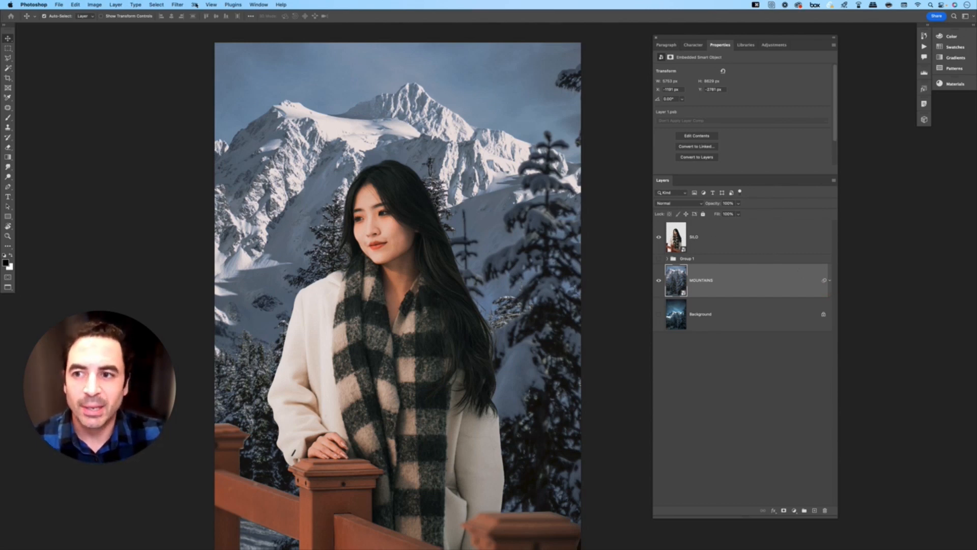
pyautogui.click(178, 5)
pyautogui.moveTo(229, 103)
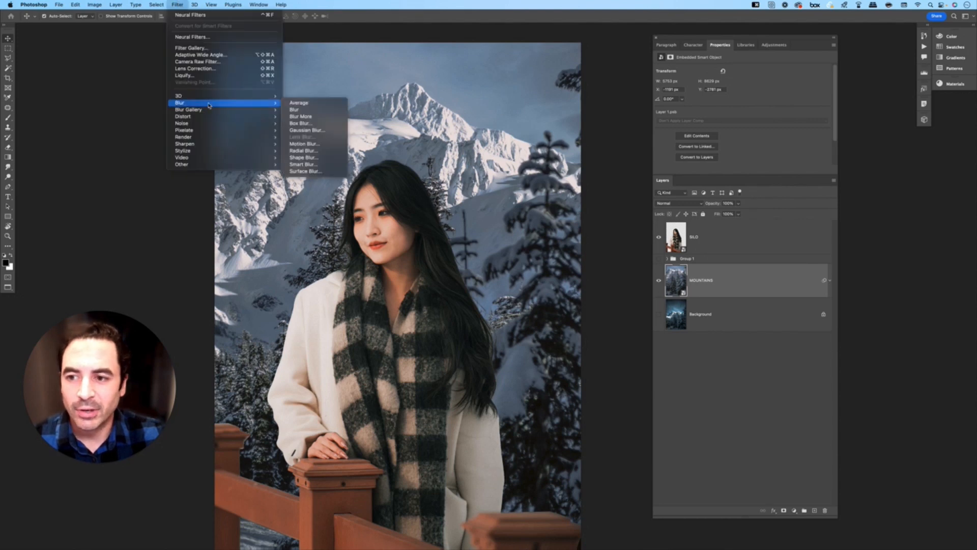
pyautogui.click(305, 130)
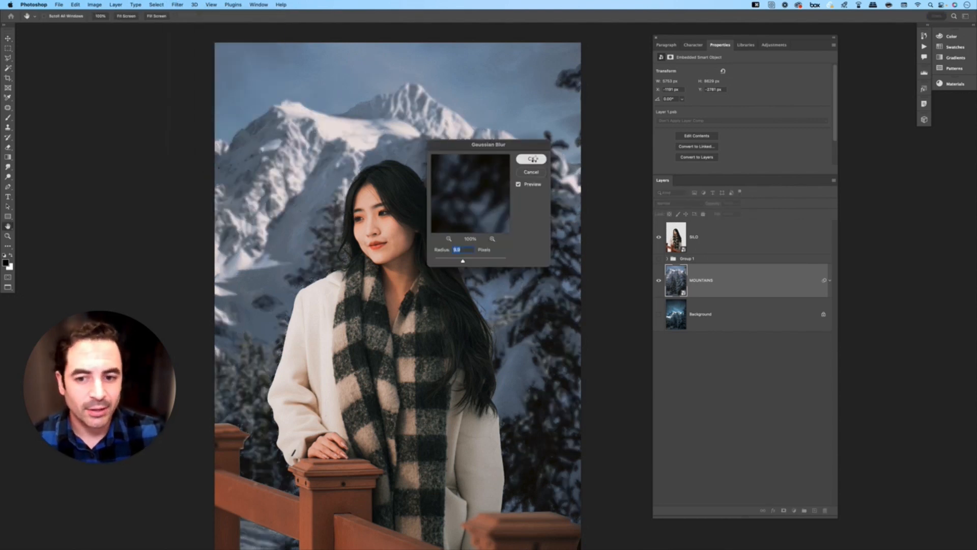
pyautogui.click(531, 159)
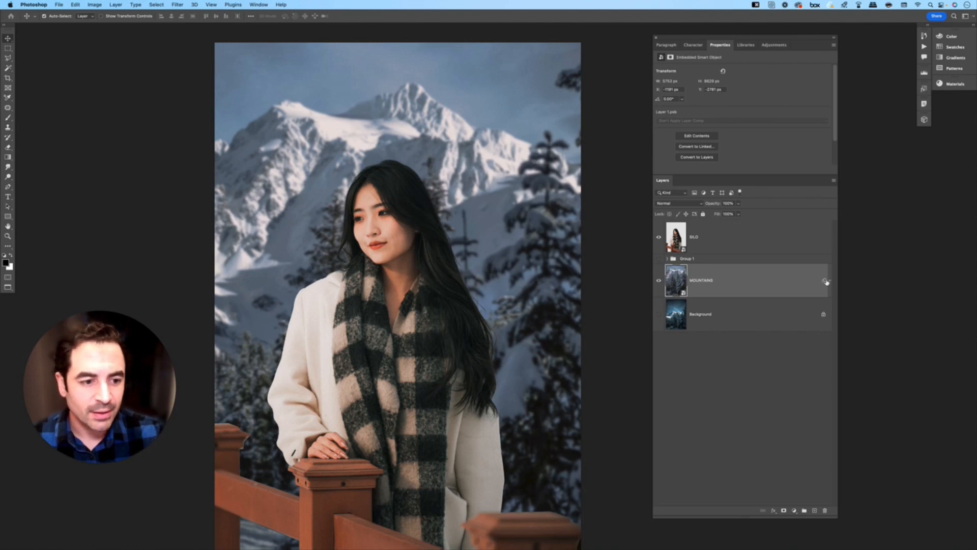
pyautogui.click(825, 282)
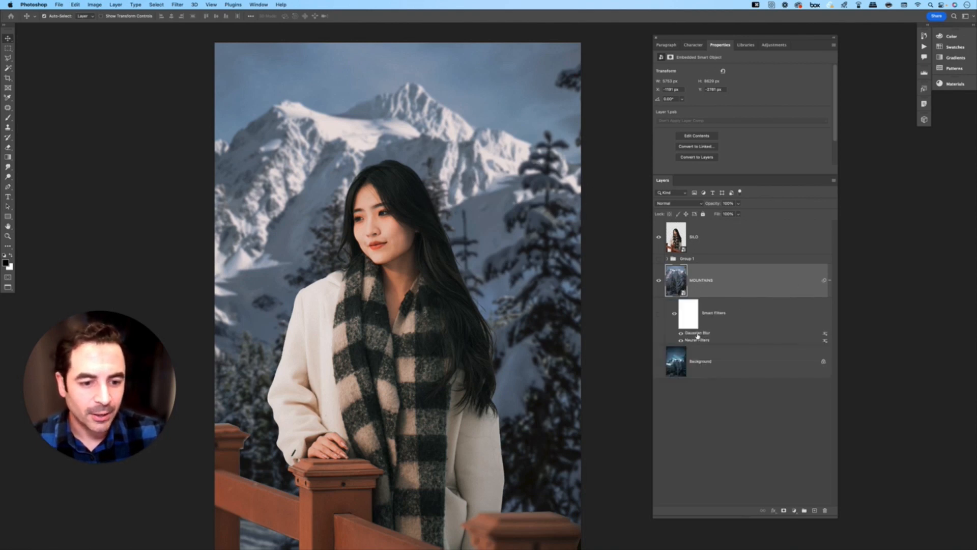